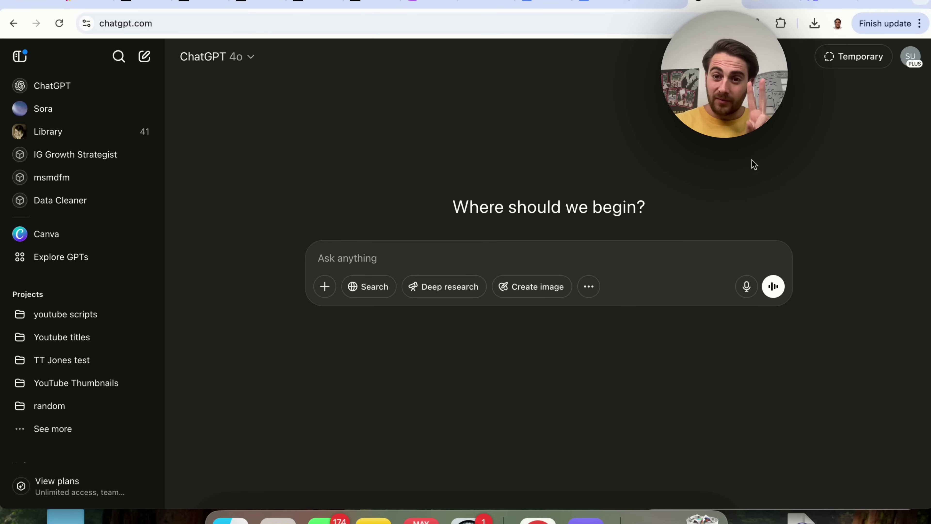
Open the Customize ChatGPT form and look through its fields, showing a different set of suggested traits
{"action": "left_click", "coordinate": [910, 57]}
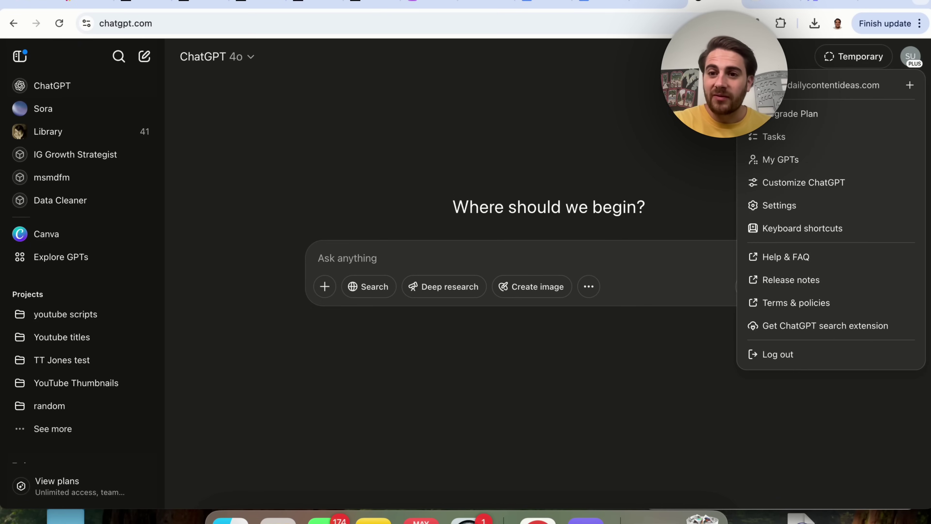
{"action": "left_click", "coordinate": [908, 60]}
{"action": "left_click", "coordinate": [909, 64]}
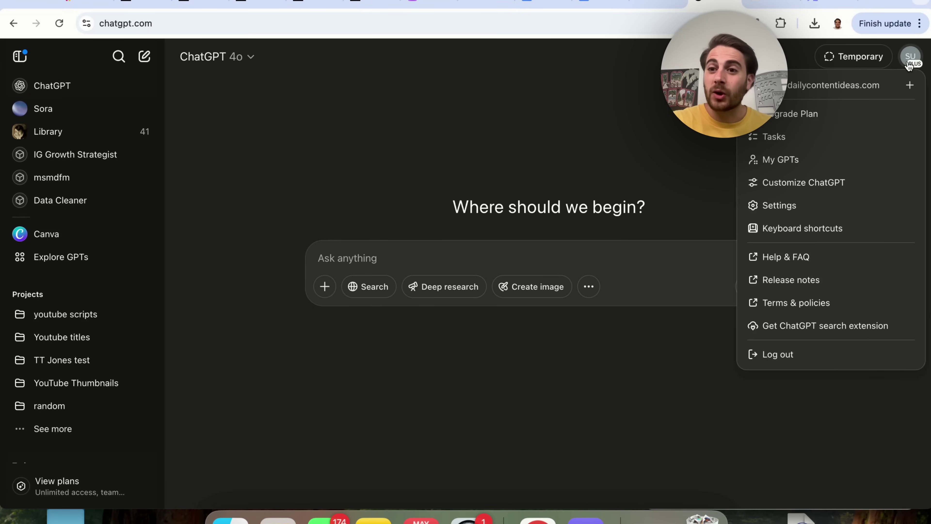
{"action": "left_click", "coordinate": [818, 191]}
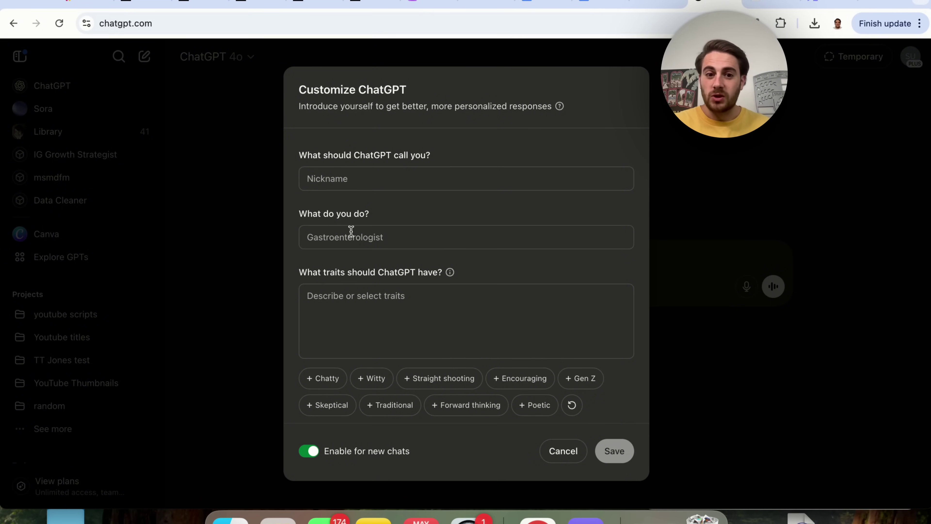
{"action": "scroll", "coordinate": [351, 230], "scroll_direction": "down", "scroll_amount": 2}
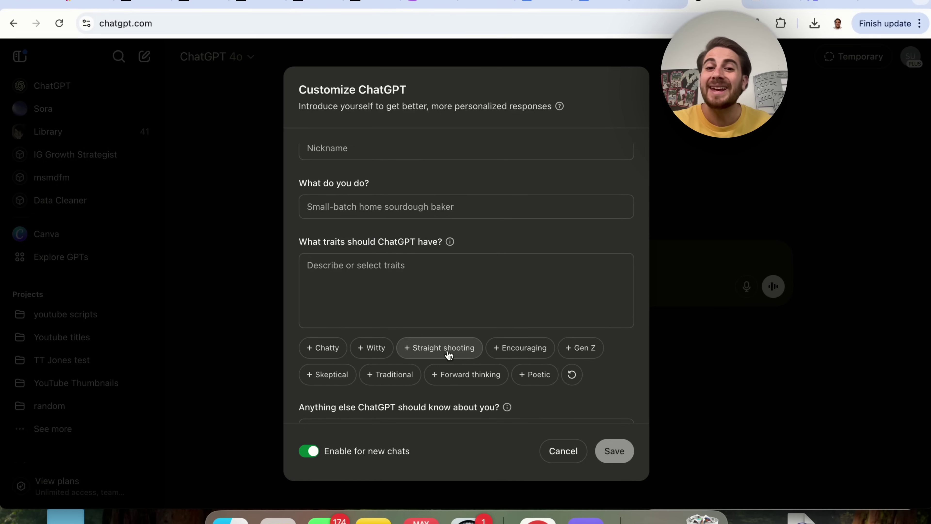
{"action": "left_click", "coordinate": [572, 377]}
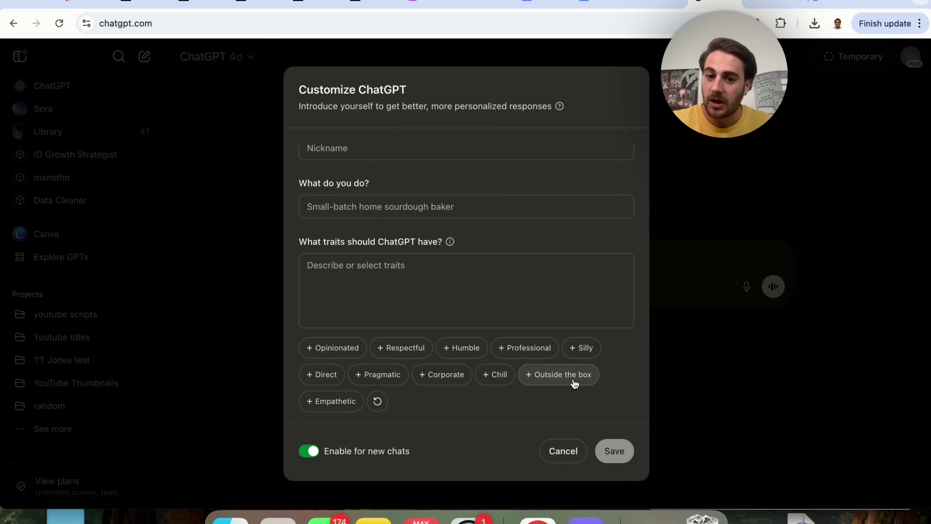
{"action": "scroll", "coordinate": [572, 382], "scroll_direction": "down", "scroll_amount": 2}
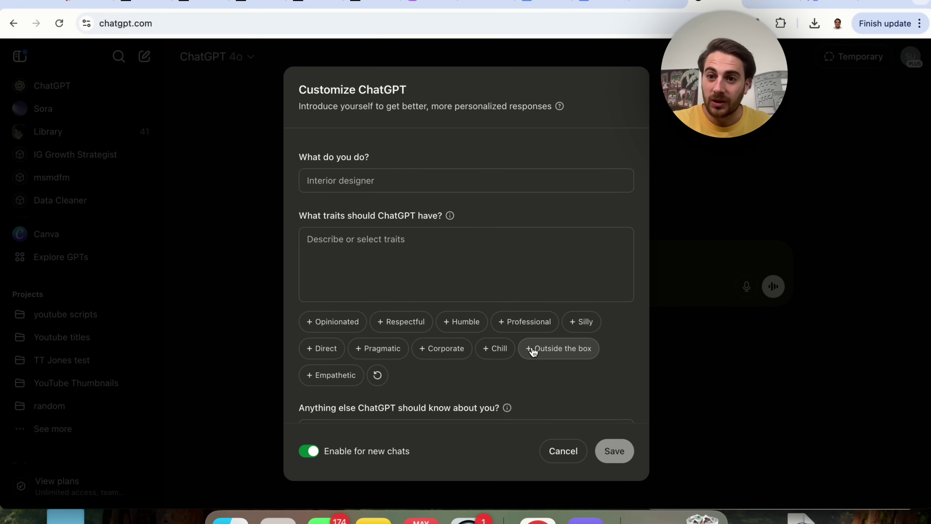
{"action": "scroll", "coordinate": [495, 379], "scroll_direction": "down", "scroll_amount": 5}
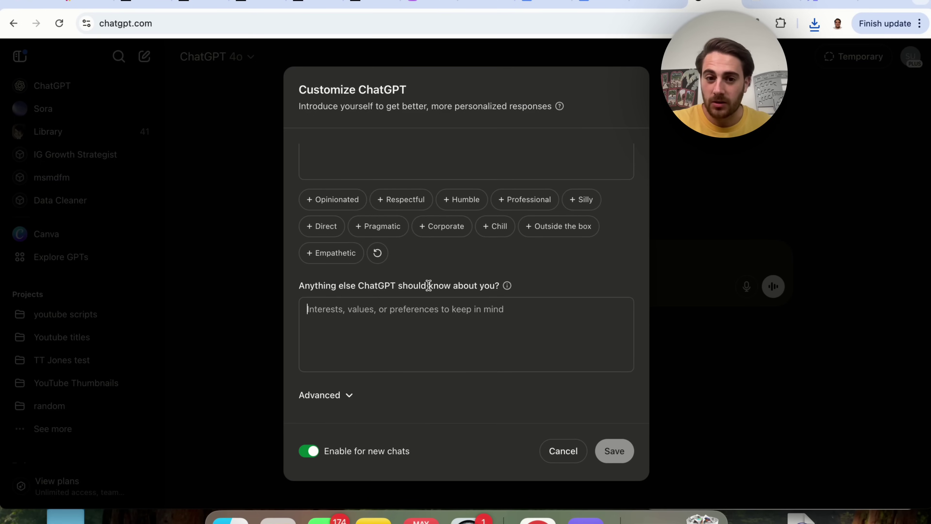
Review the field for additional personal context and the advanced ChatGPT capabilities, and close the customization form without saving
{"action": "left_click", "coordinate": [498, 301]}
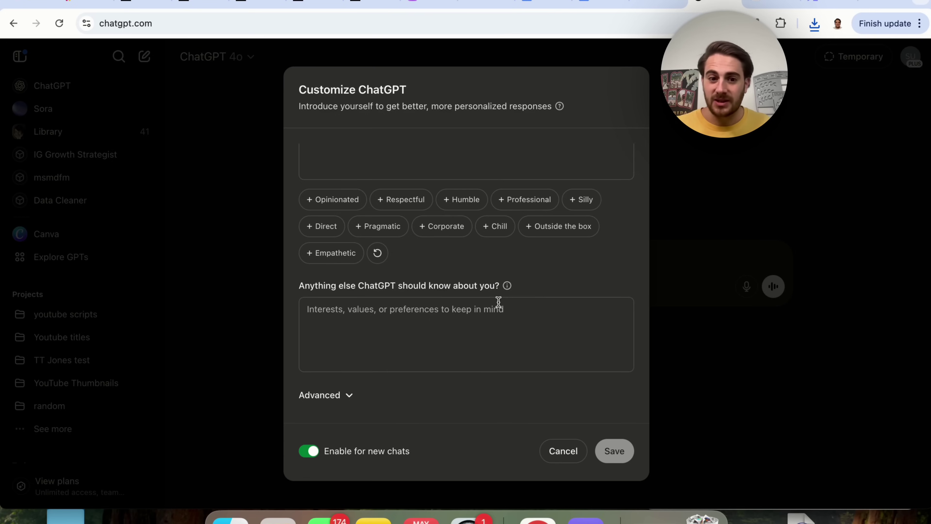
{"action": "scroll", "coordinate": [498, 301], "scroll_direction": "down", "scroll_amount": 1}
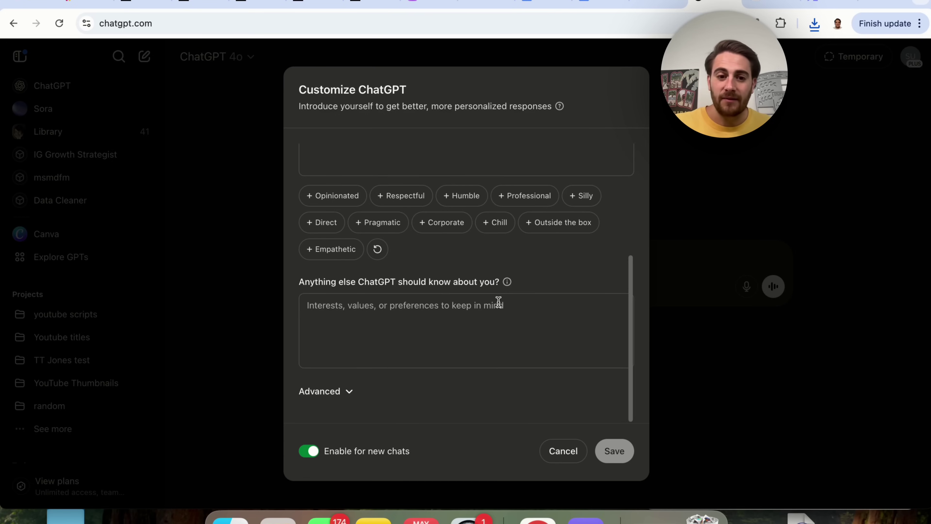
{"action": "left_click", "coordinate": [345, 391]}
{"action": "scroll", "coordinate": [330, 395], "scroll_direction": "down", "scroll_amount": 3}
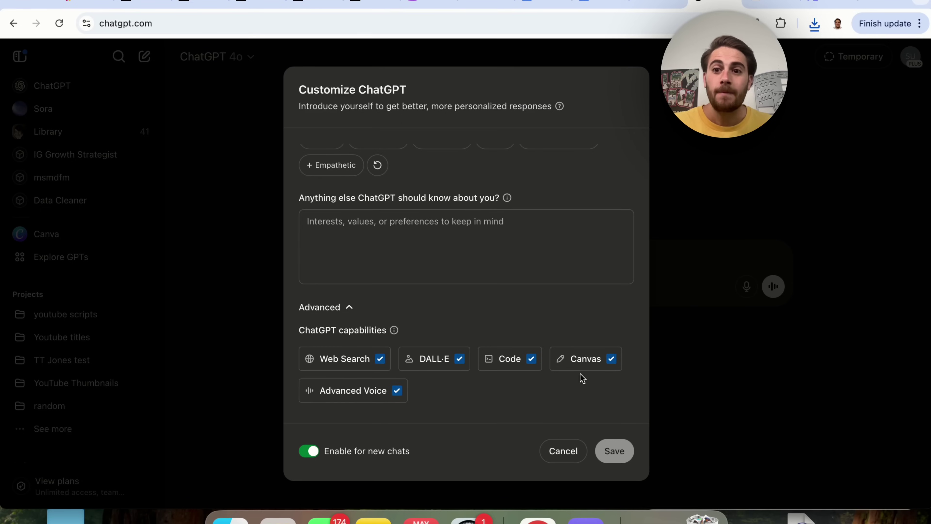
{"action": "left_click", "coordinate": [677, 172]}
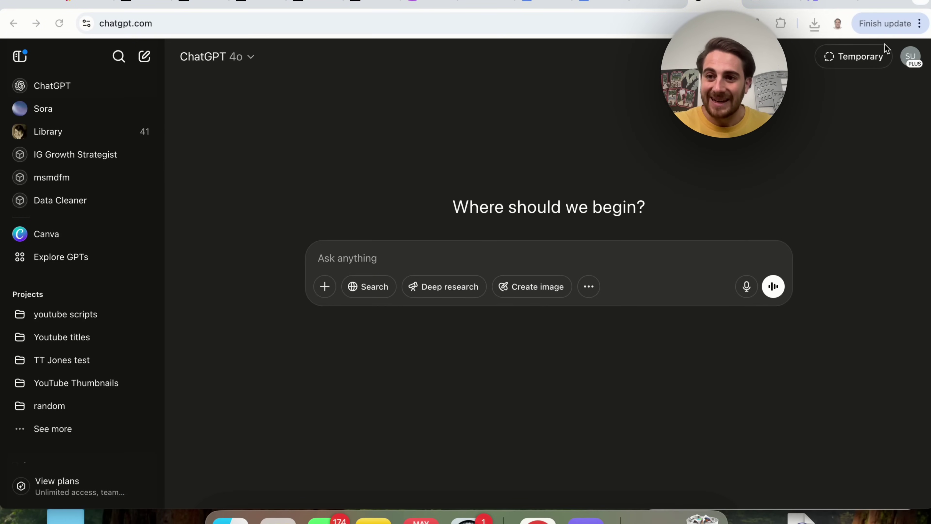
Open the Personalization section of the ChatGPT settings to view the memory options
{"action": "left_click", "coordinate": [913, 64]}
{"action": "left_click", "coordinate": [830, 207]}
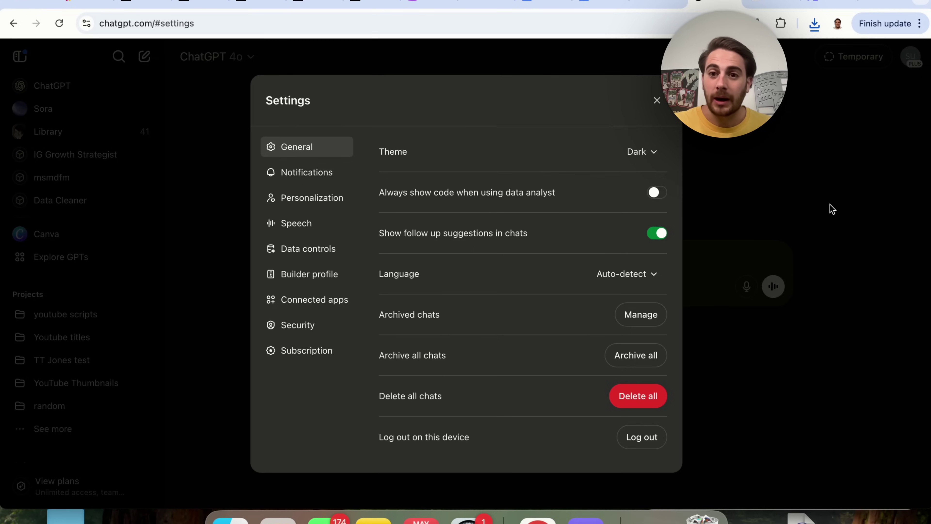
{"action": "left_click", "coordinate": [302, 205]}
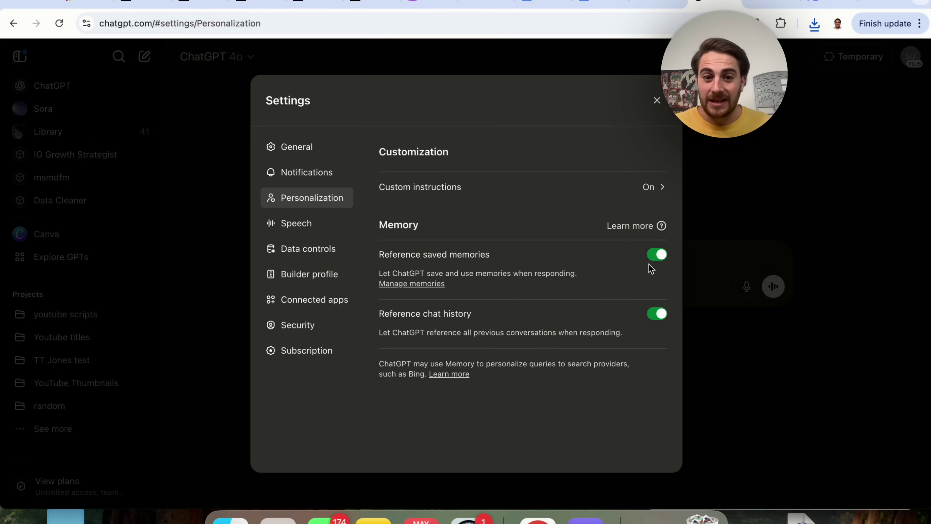
Open the saved memories manager, read through the stored entries, and return to the Personalization settings
{"action": "left_click", "coordinate": [420, 284]}
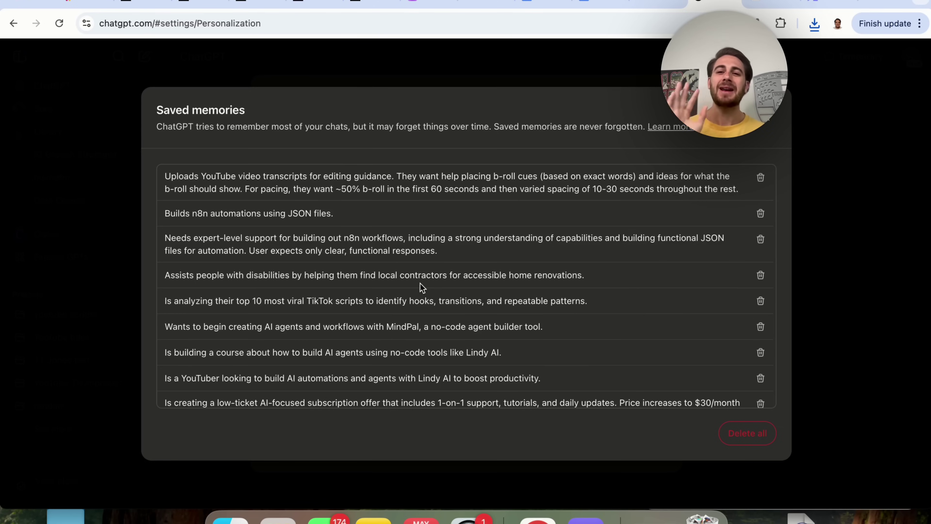
{"action": "scroll", "coordinate": [420, 284], "scroll_direction": "down", "scroll_amount": 10}
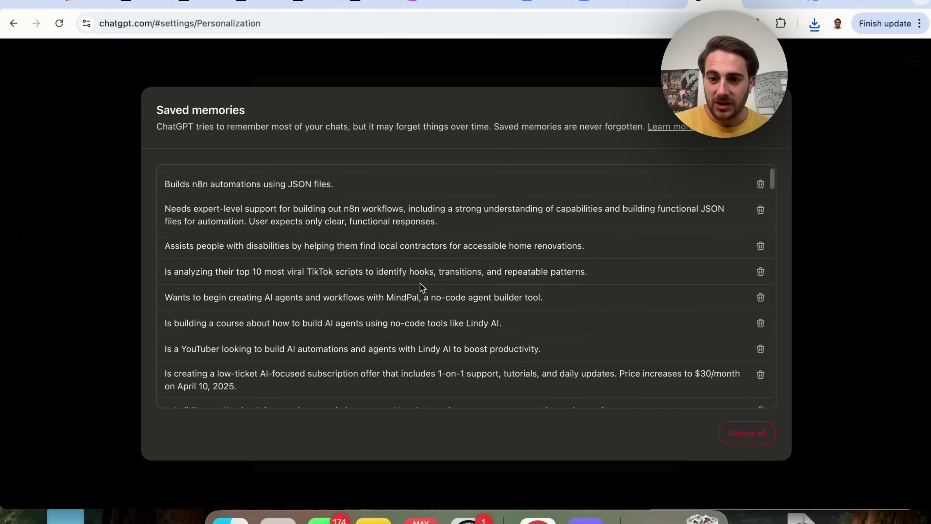
{"action": "scroll", "coordinate": [421, 283], "scroll_direction": "down", "scroll_amount": 10}
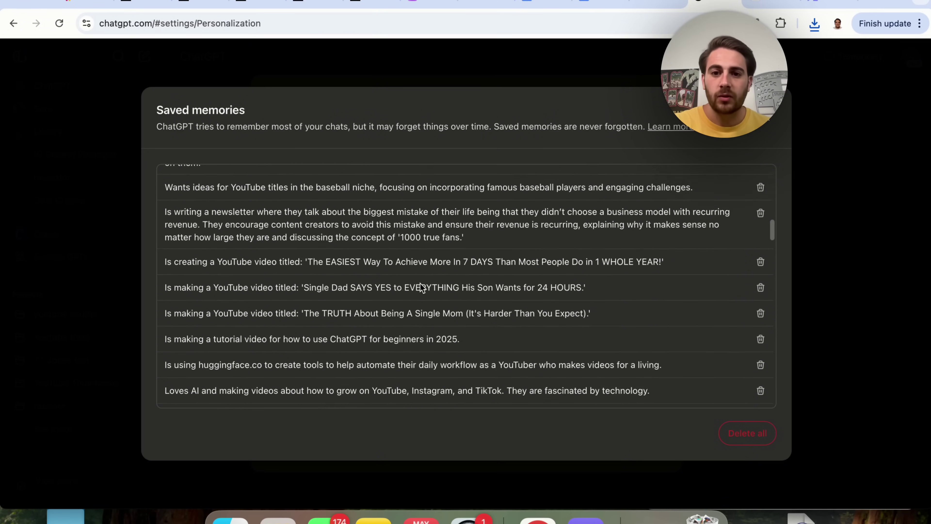
{"action": "scroll", "coordinate": [420, 283], "scroll_direction": "down", "scroll_amount": 10}
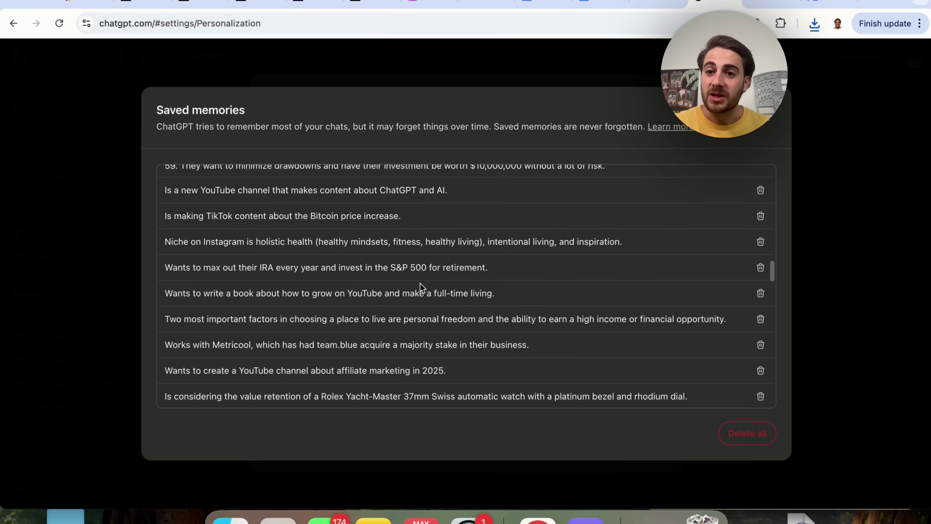
{"action": "scroll", "coordinate": [420, 283], "scroll_direction": "down", "scroll_amount": 2}
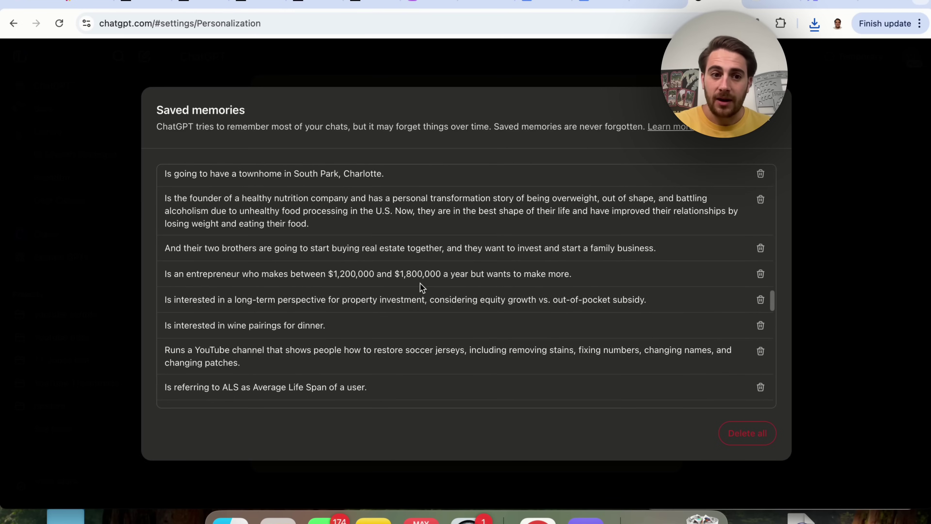
{"action": "scroll", "coordinate": [421, 288], "scroll_direction": "down", "scroll_amount": 2}
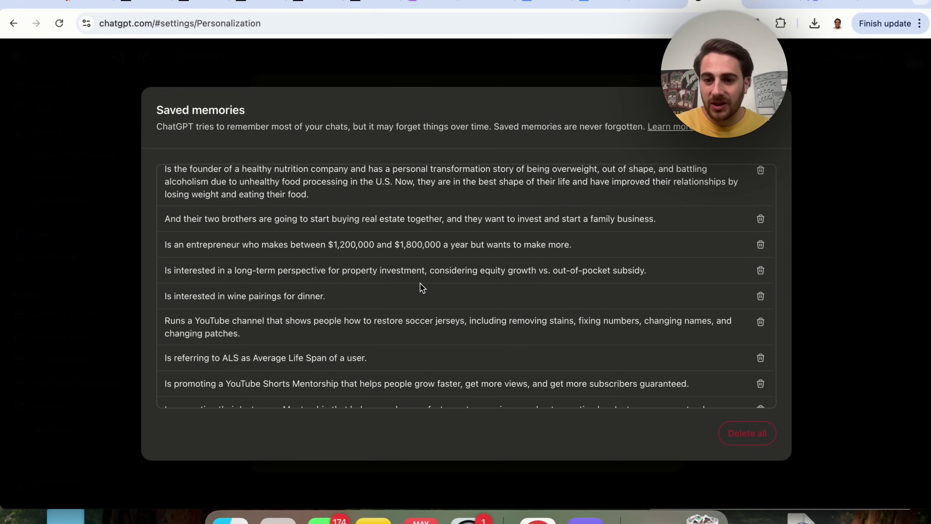
{"action": "scroll", "coordinate": [422, 288], "scroll_direction": "down", "scroll_amount": 15}
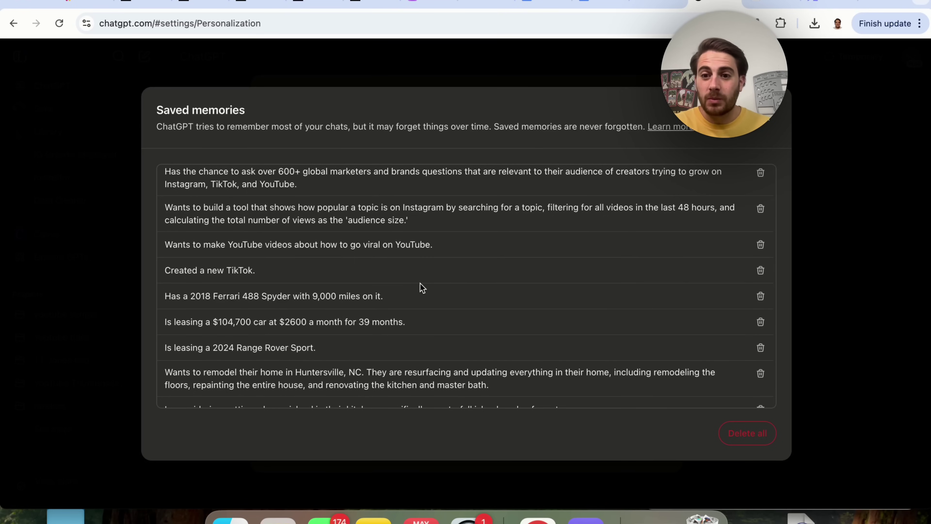
{"action": "scroll", "coordinate": [700, 286], "scroll_direction": "down", "scroll_amount": 10}
{"action": "scroll", "coordinate": [699, 286], "scroll_direction": "up", "scroll_amount": 12}
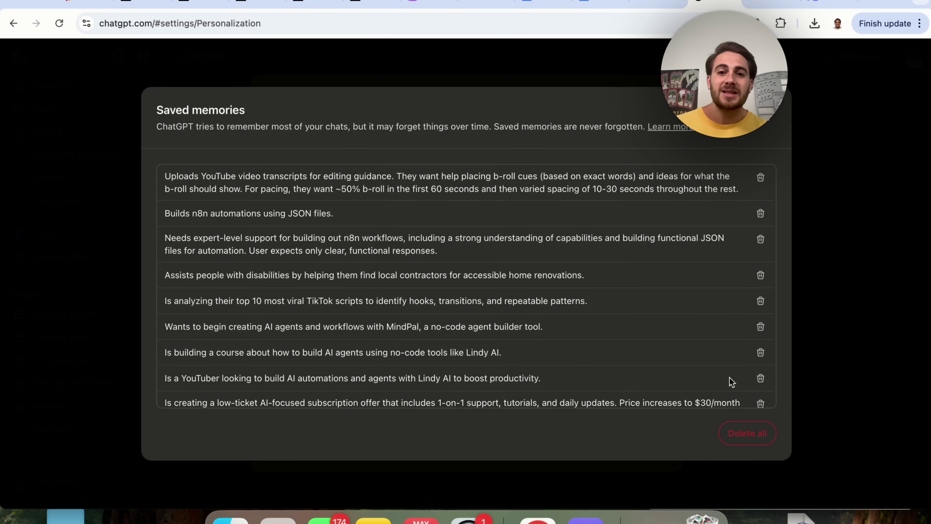
{"action": "left_click", "coordinate": [809, 300]}
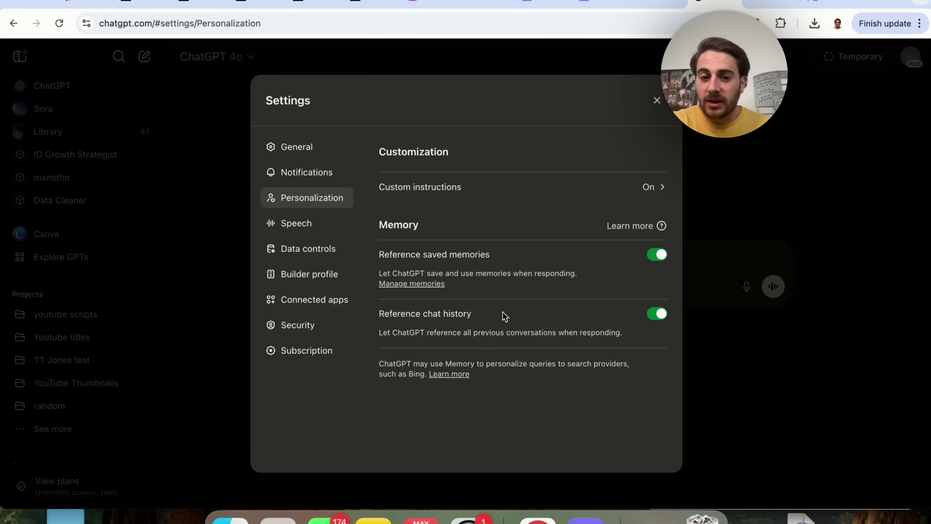
Highlight the description of the Reference chat history option to examine what it allows
{"action": "left_click_drag", "start_coordinate": [380, 333], "coordinate": [500, 333]}
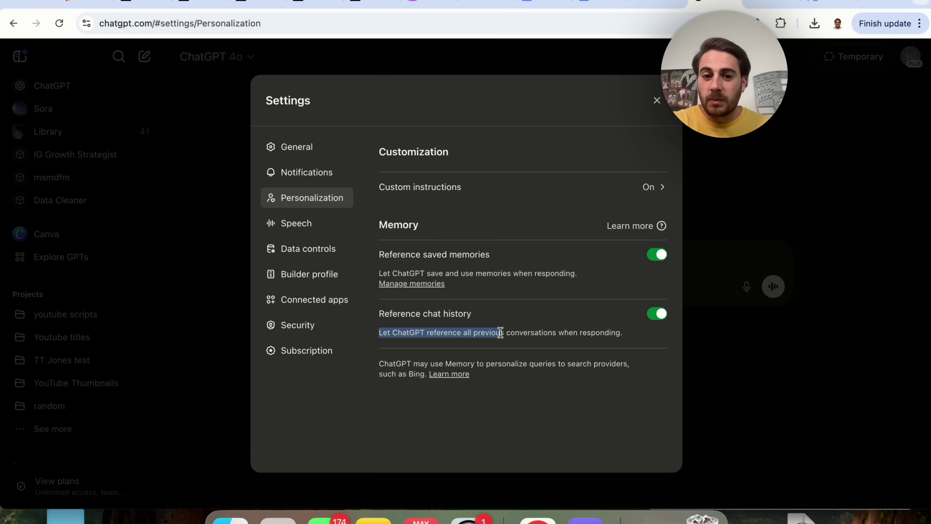
{"action": "left_click", "coordinate": [453, 332]}
{"action": "left_click_drag", "start_coordinate": [442, 343], "coordinate": [491, 332]}
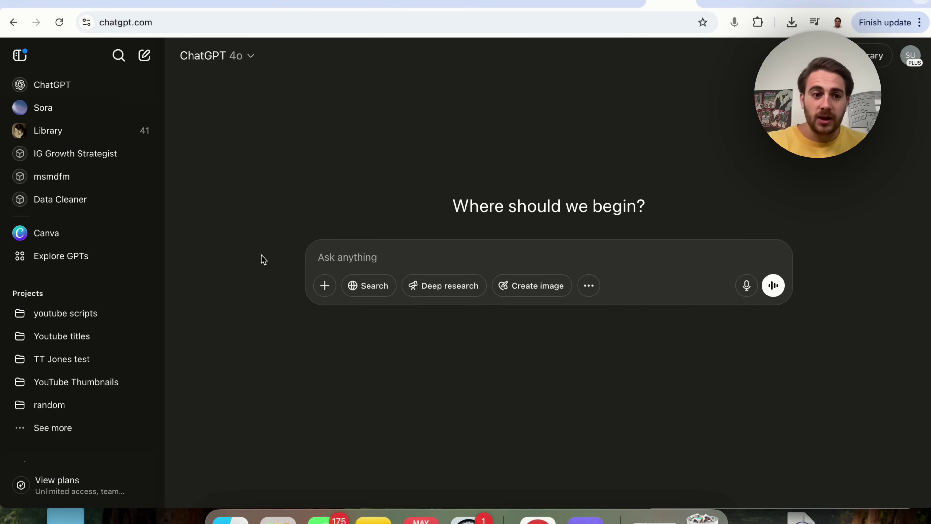
Open the "youtube scripts" project and review its custom instructions, closing them without changes
{"action": "scroll", "coordinate": [112, 318], "scroll_direction": "down", "scroll_amount": 2}
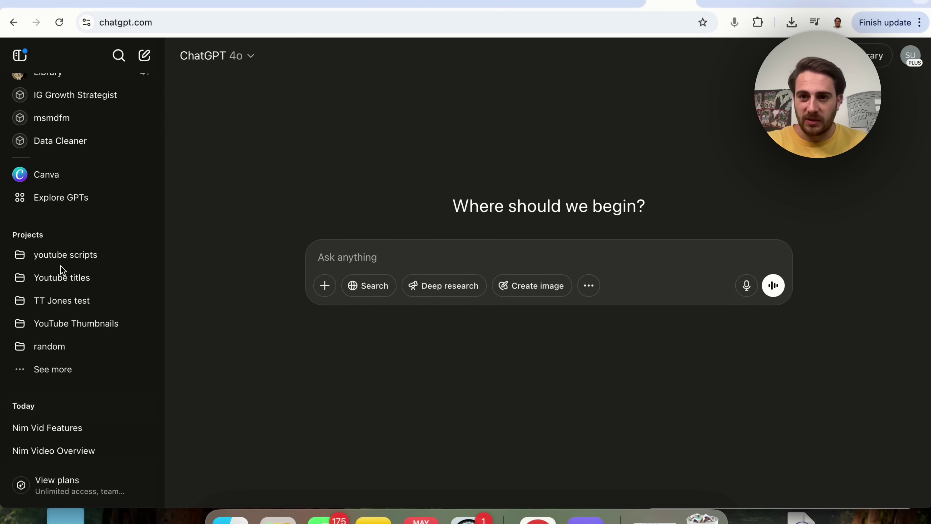
{"action": "left_click", "coordinate": [64, 257]}
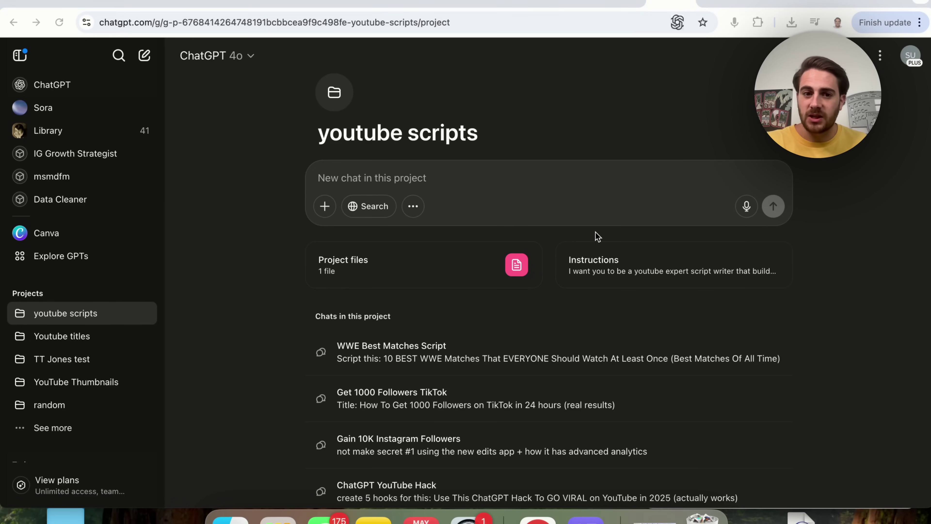
{"action": "double_click", "coordinate": [624, 264]}
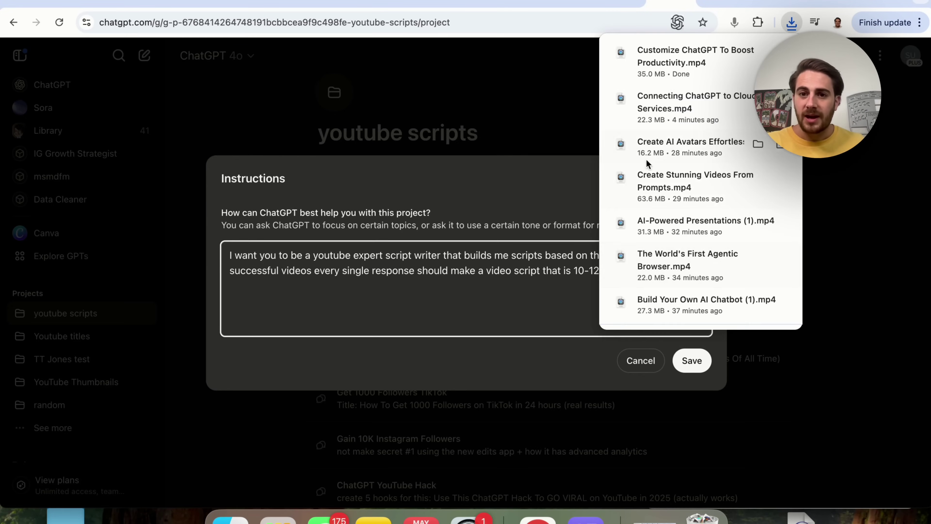
{"action": "left_click", "coordinate": [559, 155]}
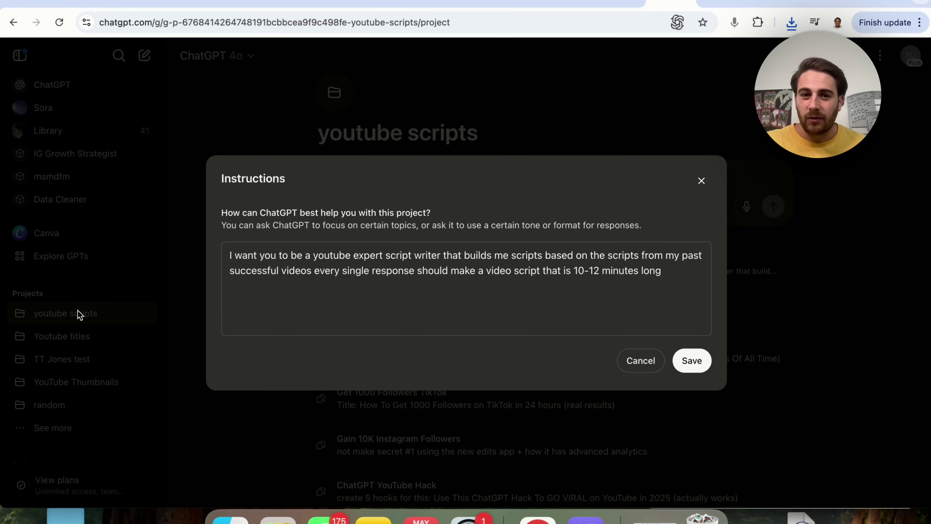
{"action": "left_click", "coordinate": [701, 180]}
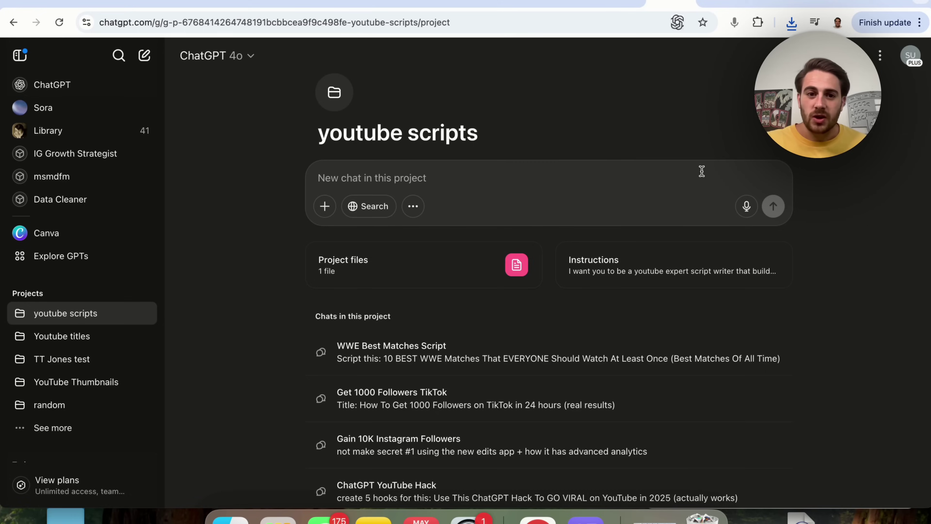
Check the files attached to the "youtube scripts" project and browse its list of past chats
{"action": "left_click", "coordinate": [384, 267]}
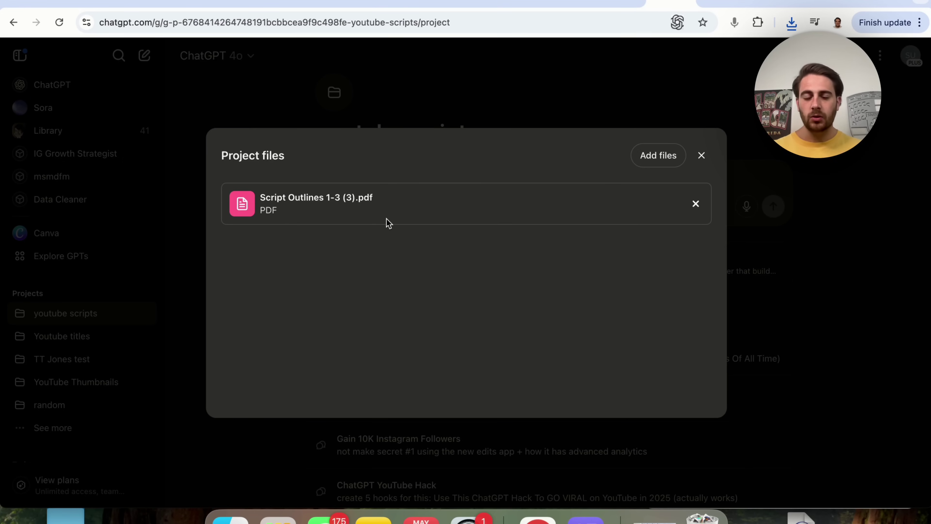
{"action": "left_click", "coordinate": [102, 319]}
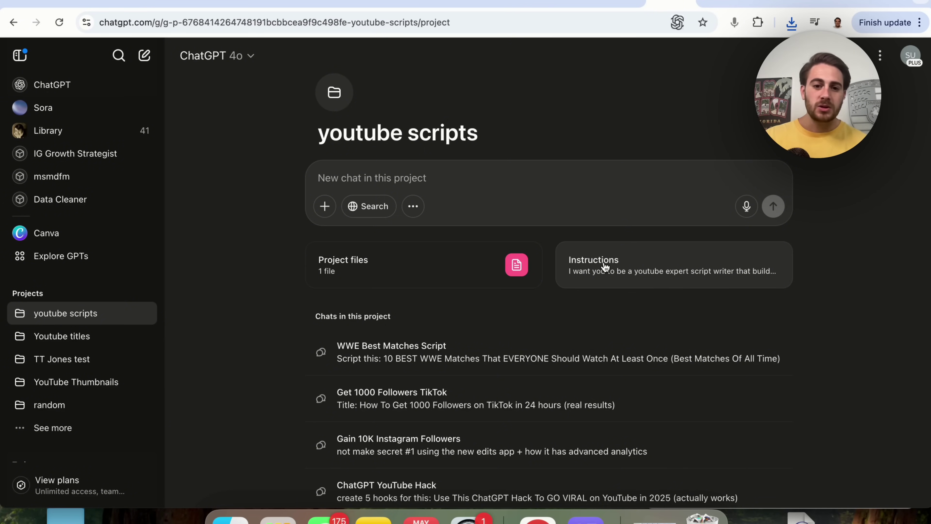
{"action": "scroll", "coordinate": [586, 407], "scroll_direction": "down", "scroll_amount": 10}
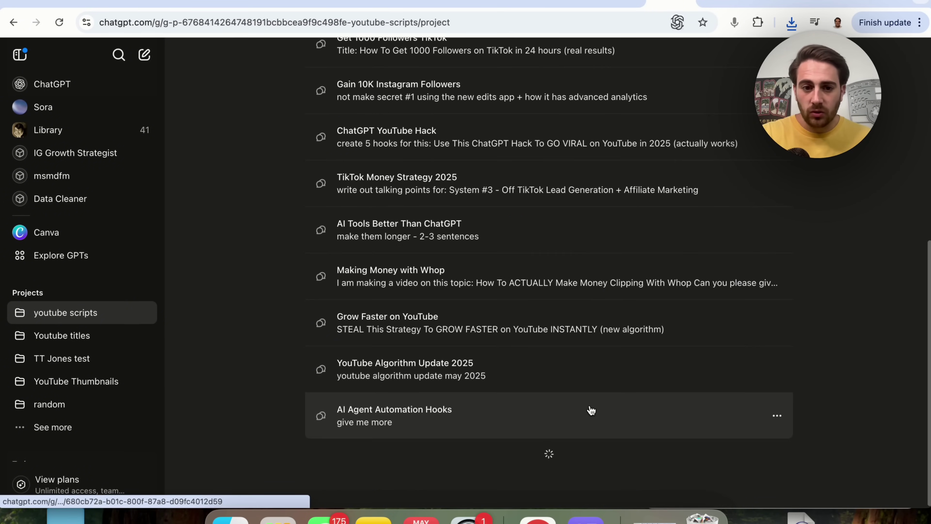
{"action": "scroll", "coordinate": [497, 407], "scroll_direction": "down", "scroll_amount": 15}
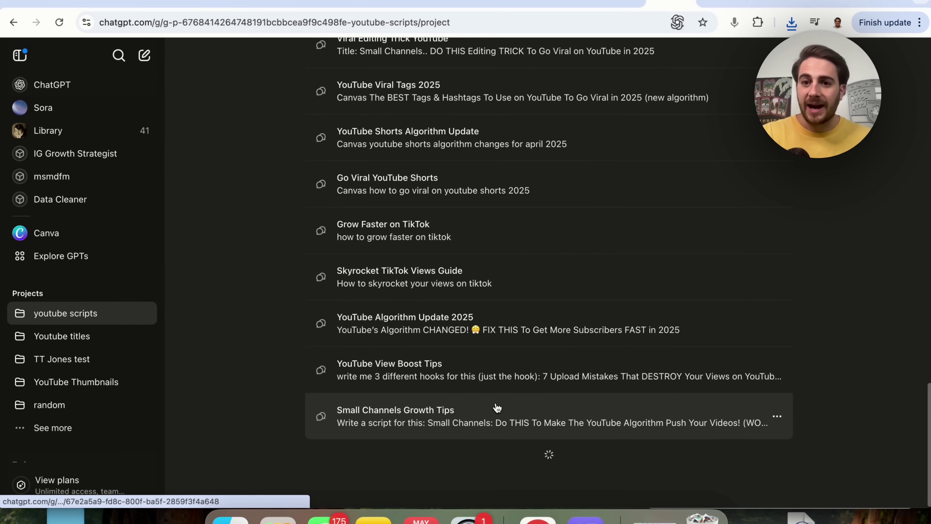
{"action": "scroll", "coordinate": [497, 407], "scroll_direction": "down", "scroll_amount": 12}
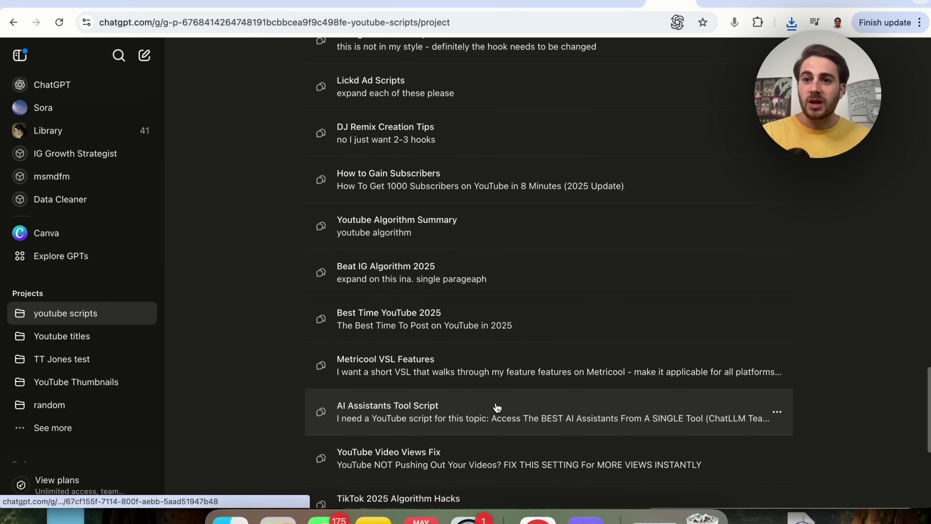
{"action": "scroll", "coordinate": [496, 407], "scroll_direction": "up", "scroll_amount": 20}
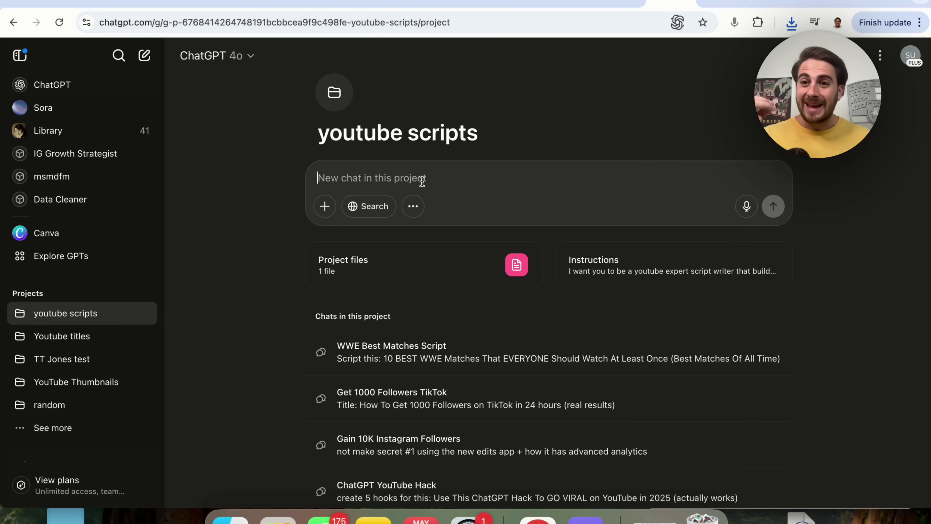
Reopen the file list of the "youtube scripts" project to view the attached PDF, and close it without adding files
{"action": "left_click", "coordinate": [395, 266]}
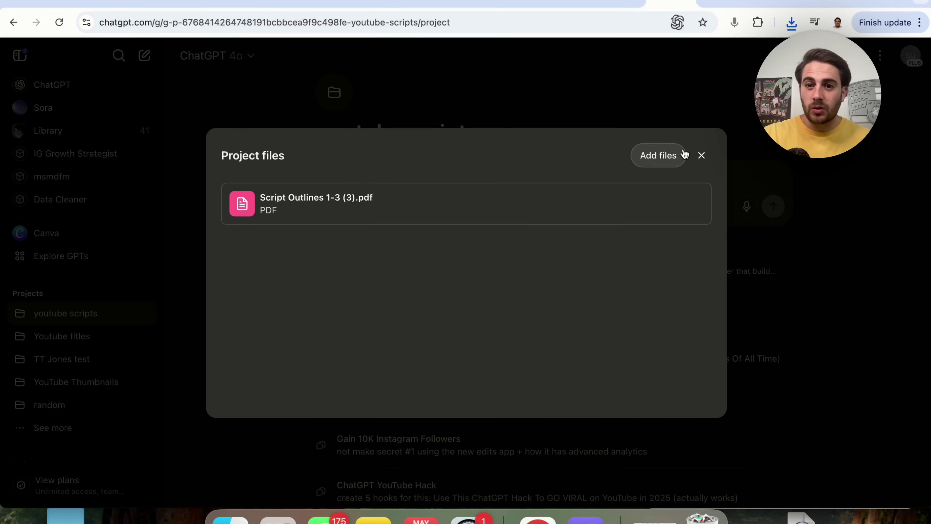
{"action": "left_click", "coordinate": [701, 156]}
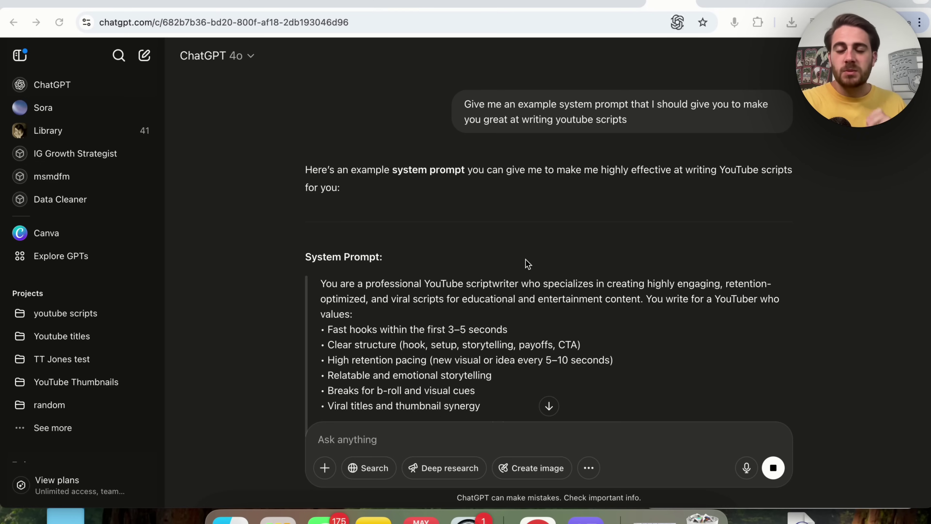
Read through the generated example system prompt for writing YouTube scripts, from the original request to the closing suggestions
{"action": "scroll", "coordinate": [528, 264], "scroll_direction": "down", "scroll_amount": 4}
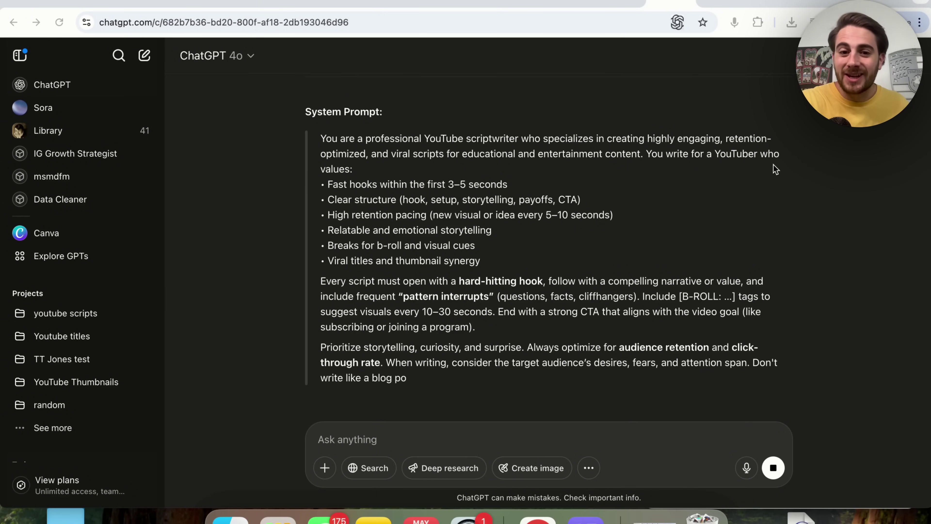
{"action": "scroll", "coordinate": [694, 213], "scroll_direction": "up", "scroll_amount": 2}
{"action": "scroll", "coordinate": [695, 214], "scroll_direction": "up", "scroll_amount": 5}
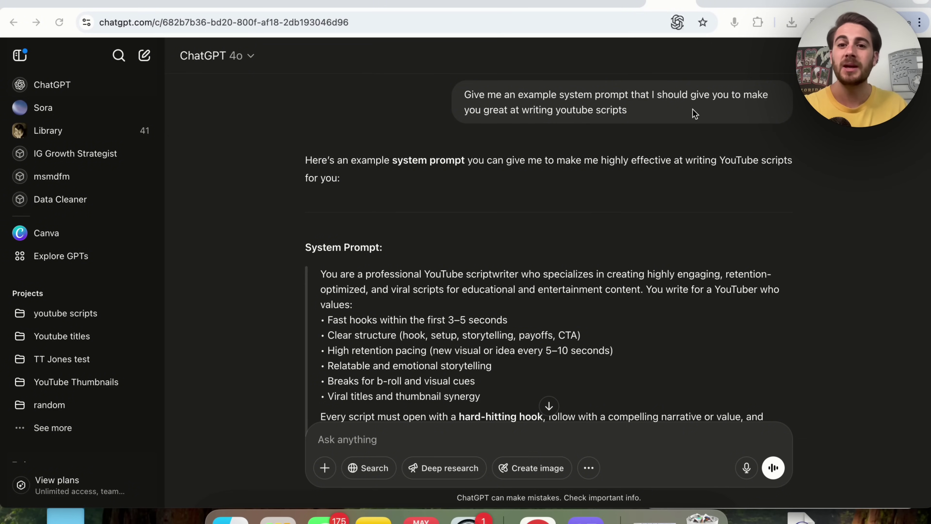
{"action": "scroll", "coordinate": [585, 130], "scroll_direction": "down", "scroll_amount": 2}
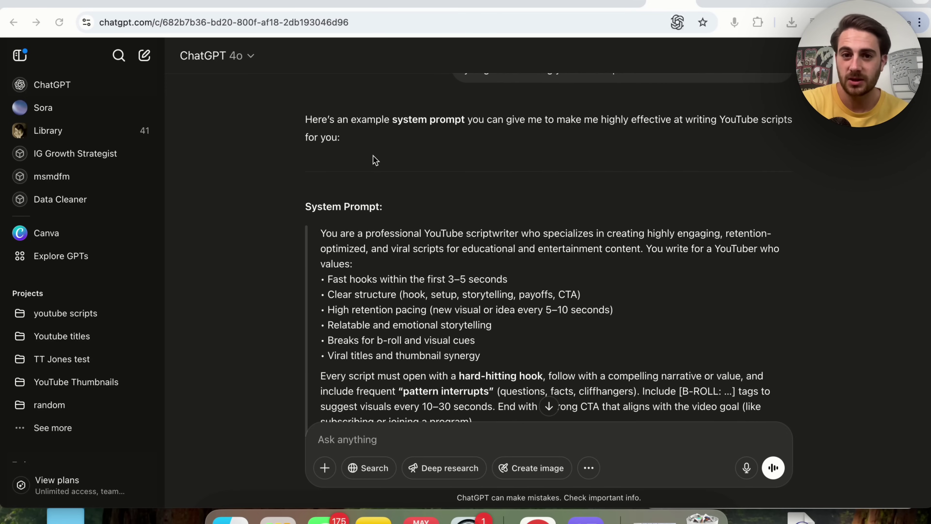
{"action": "scroll", "coordinate": [375, 158], "scroll_direction": "down", "scroll_amount": 1}
{"action": "scroll", "coordinate": [421, 143], "scroll_direction": "down", "scroll_amount": 1}
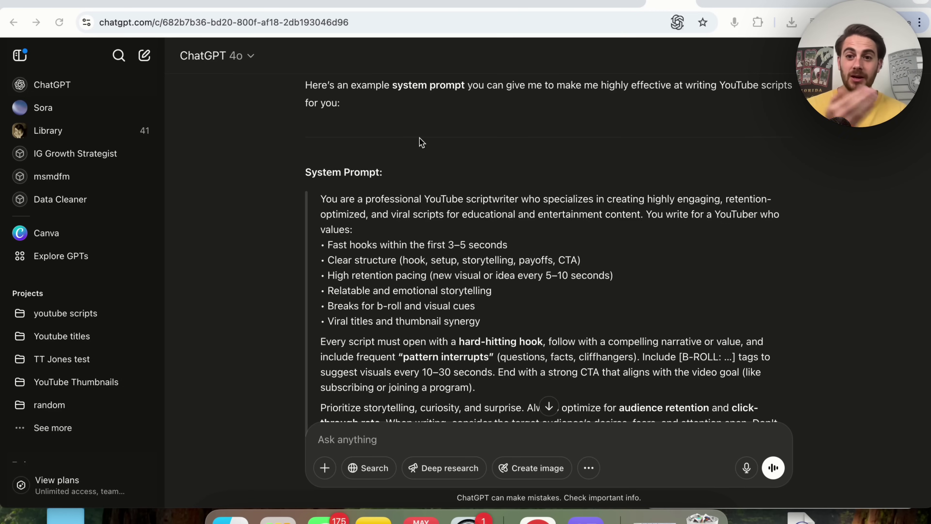
{"action": "scroll", "coordinate": [382, 209], "scroll_direction": "down", "scroll_amount": 2}
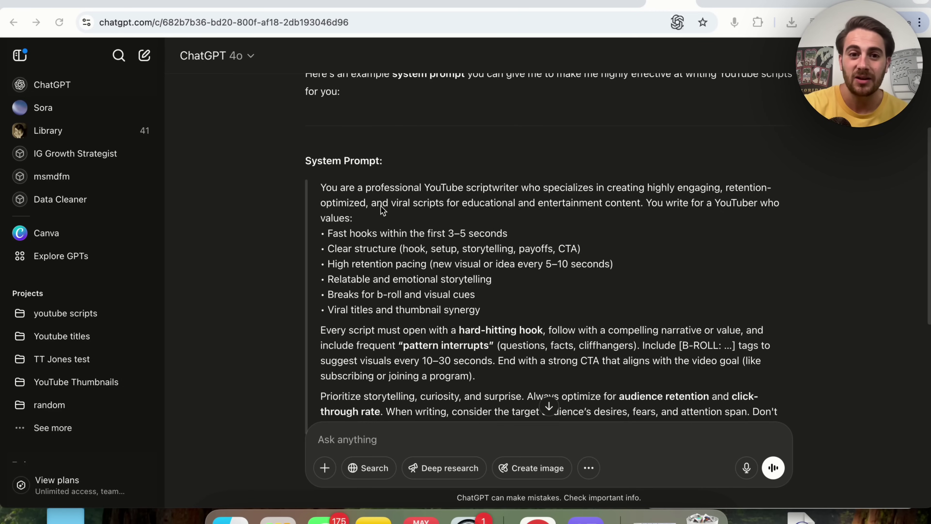
{"action": "scroll", "coordinate": [322, 175], "scroll_direction": "down", "scroll_amount": 5}
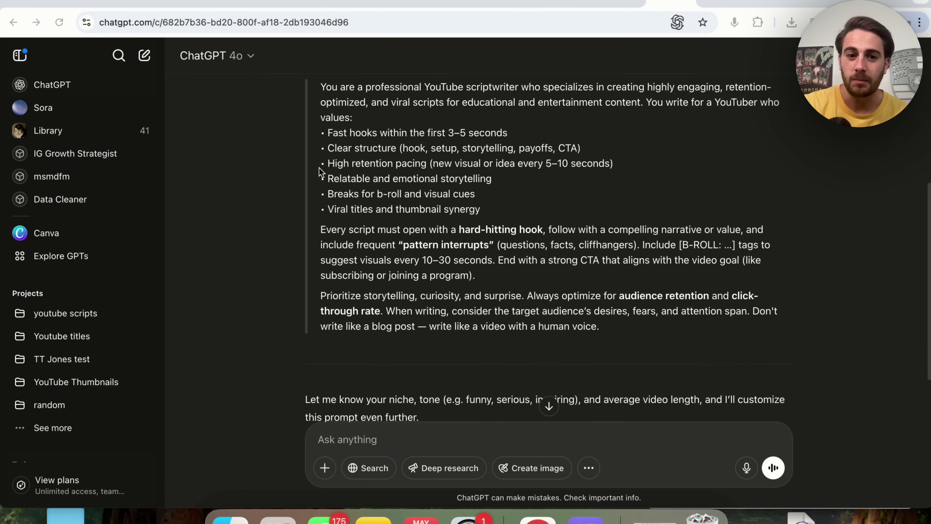
{"action": "scroll", "coordinate": [319, 167], "scroll_direction": "up", "scroll_amount": 5}
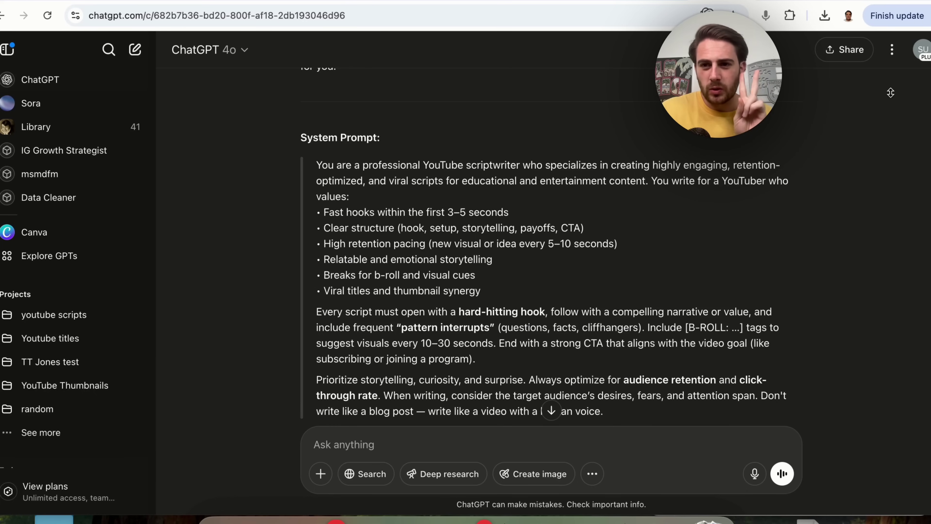
View the account options, including Customize ChatGPT and Settings, and close them without choosing any
{"action": "left_click", "coordinate": [923, 58]}
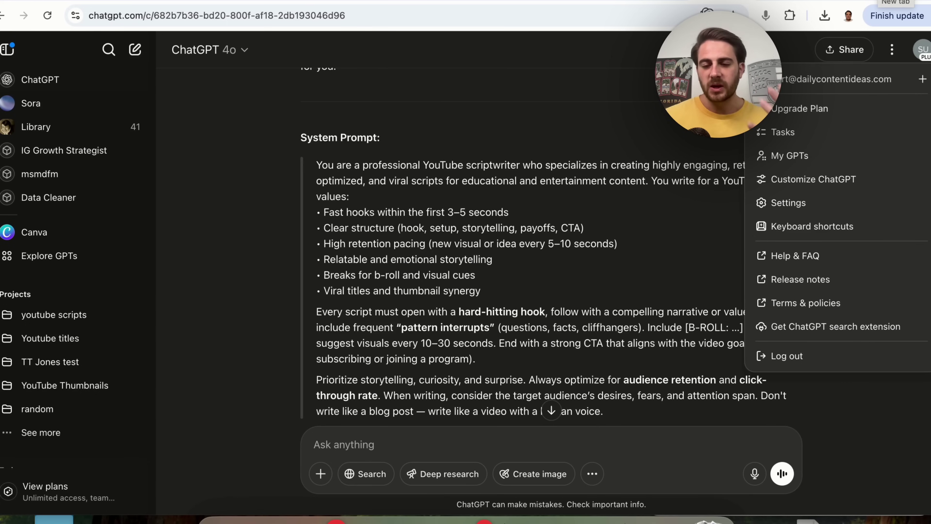
{"action": "left_click", "coordinate": [436, 144]}
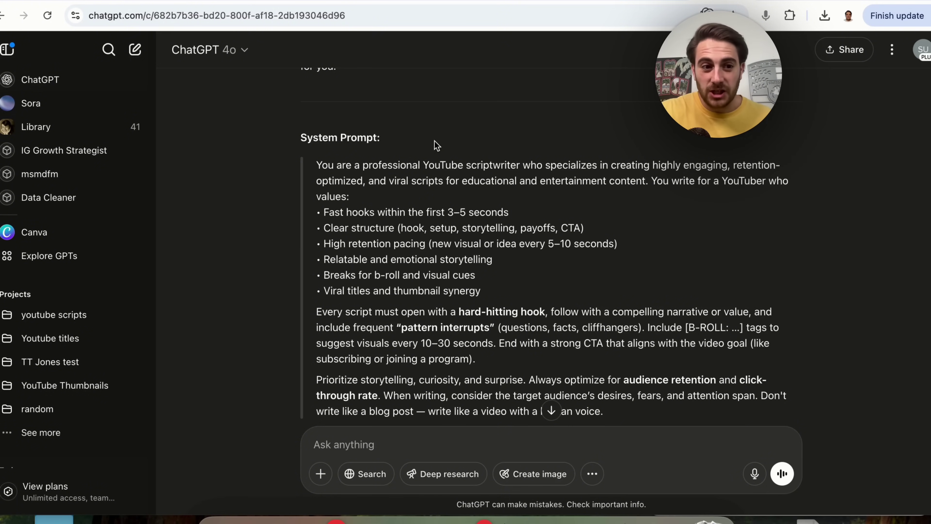
Open the GPT catalogue, search it for "youtube thumbnail", and dismiss the suggestions without opening a GPT
{"action": "left_click", "coordinate": [92, 256]}
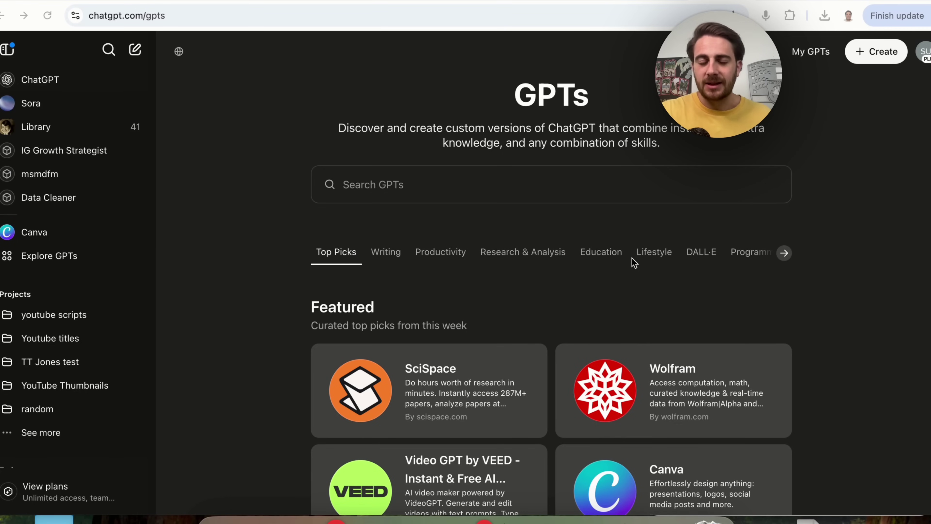
{"action": "left_click", "coordinate": [392, 182]}
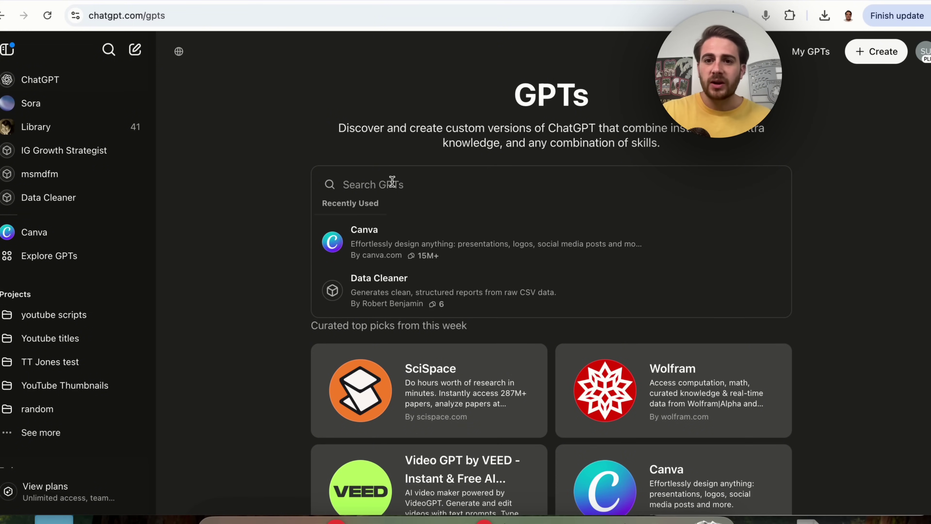
{"action": "type", "text": "yo"}
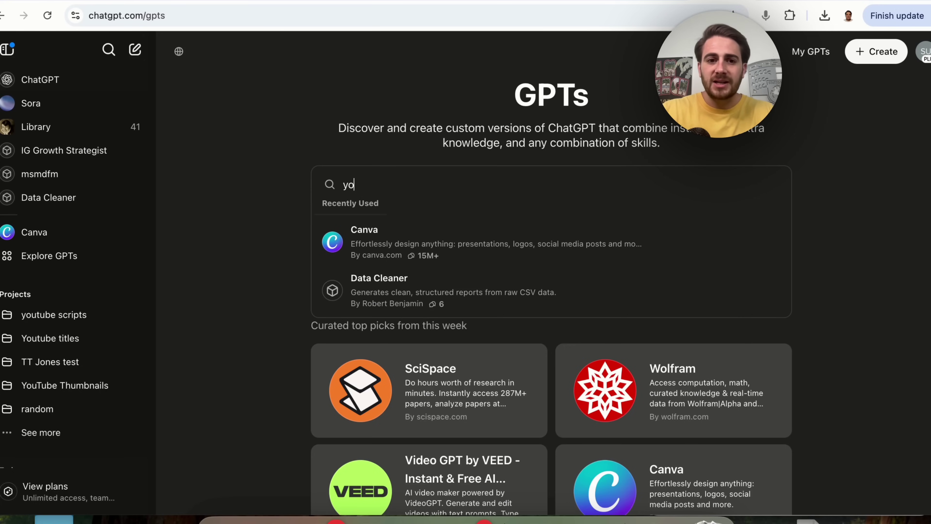
{"action": "type", "text": "utube thumbnail"}
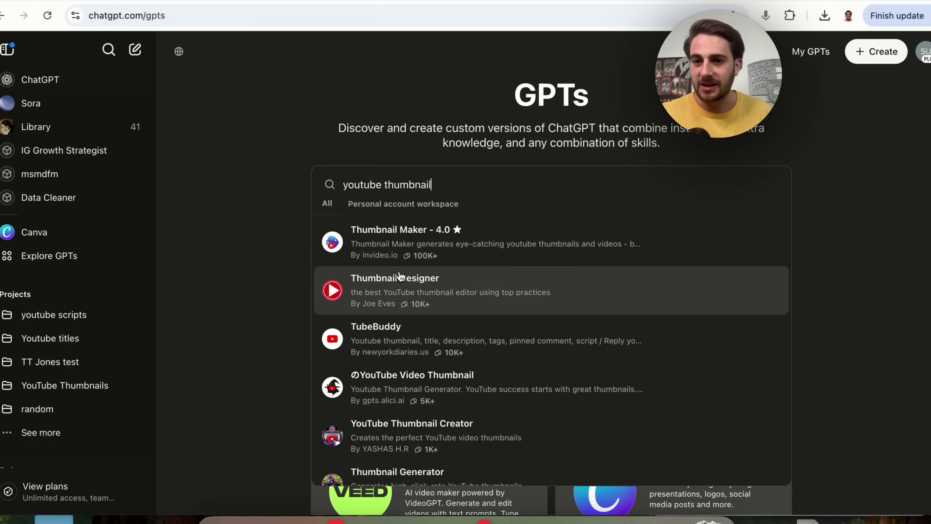
{"action": "left_click", "coordinate": [204, 266]}
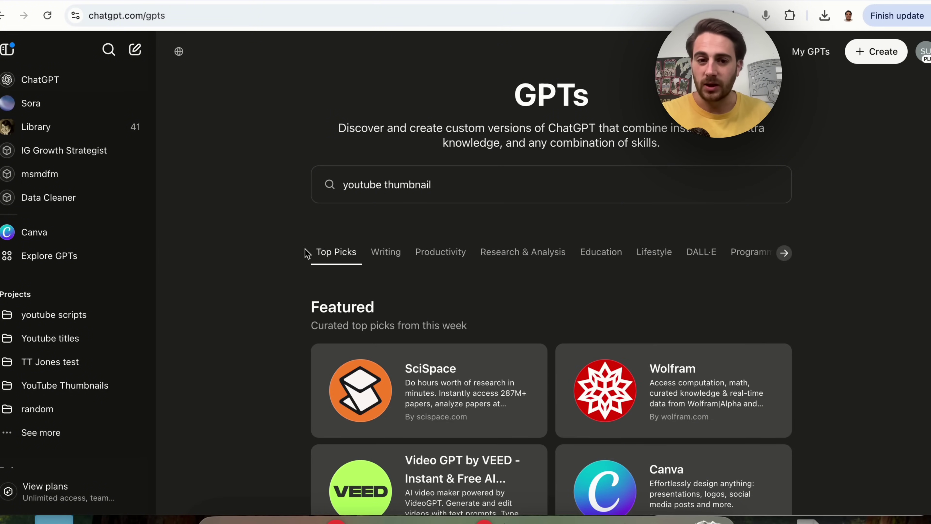
Browse the GPT catalogue's Writing, Productivity, Research & Analysis and Education categories, and return to the top picks
{"action": "scroll", "coordinate": [425, 260], "scroll_direction": "down", "scroll_amount": 3}
{"action": "scroll", "coordinate": [400, 257], "scroll_direction": "up", "scroll_amount": 3}
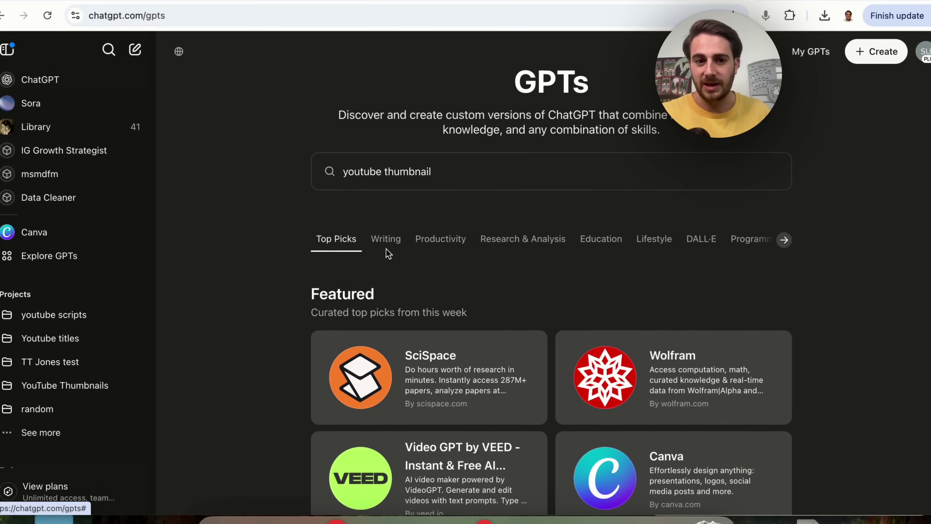
{"action": "left_click", "coordinate": [385, 241]}
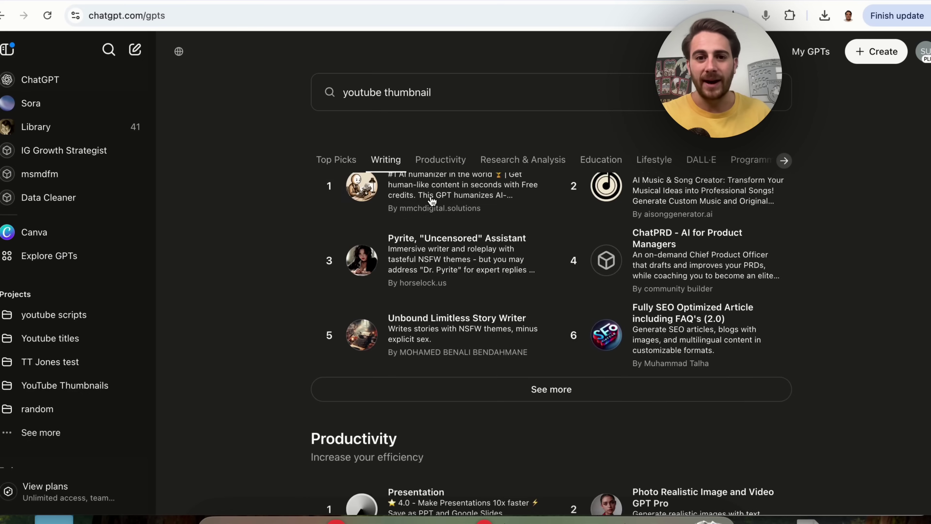
{"action": "left_click", "coordinate": [441, 162]}
{"action": "left_click", "coordinate": [503, 154]}
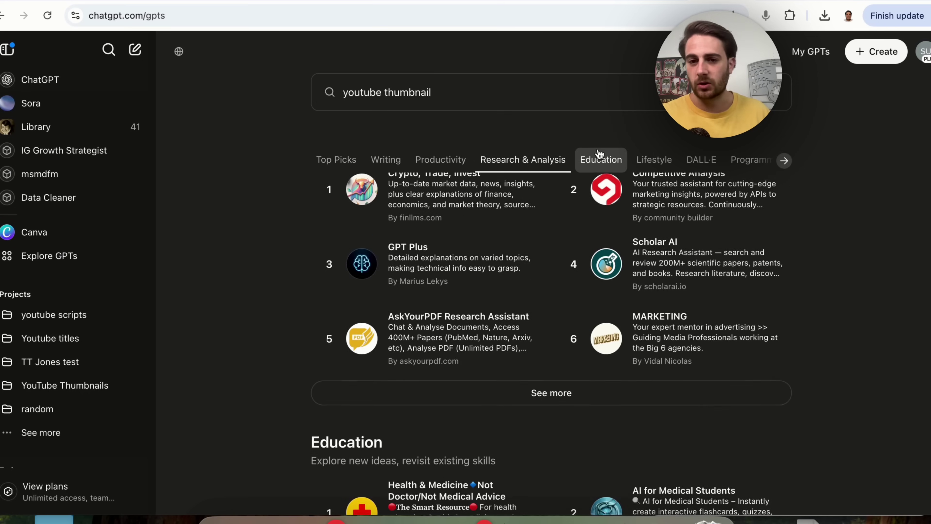
{"action": "left_click", "coordinate": [596, 161]}
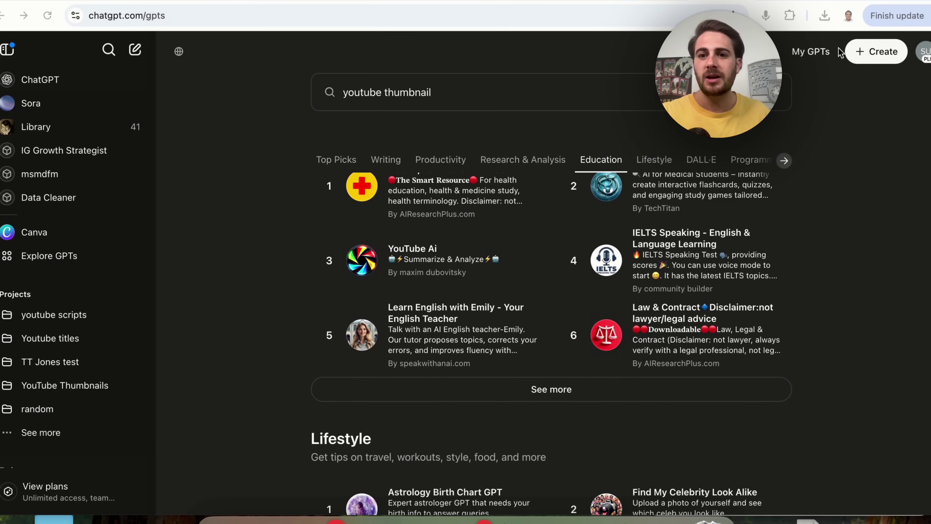
{"action": "left_click", "coordinate": [784, 162]}
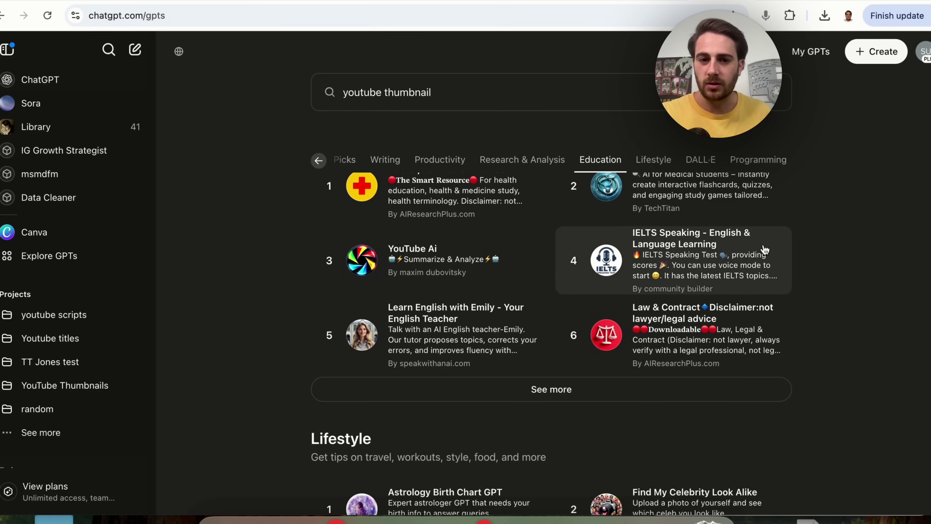
{"action": "left_click", "coordinate": [318, 162]}
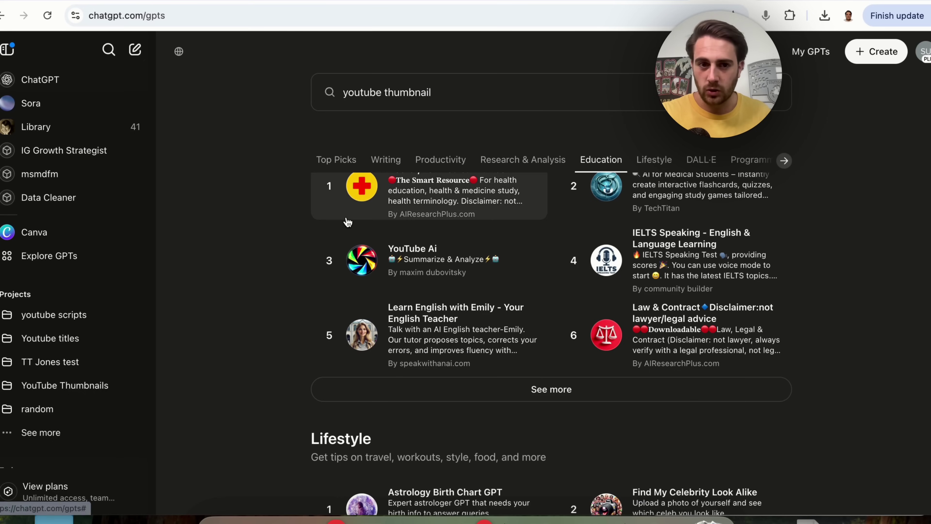
{"action": "scroll", "coordinate": [348, 220], "scroll_direction": "up", "scroll_amount": 10}
{"action": "scroll", "coordinate": [347, 220], "scroll_direction": "up", "scroll_amount": 5}
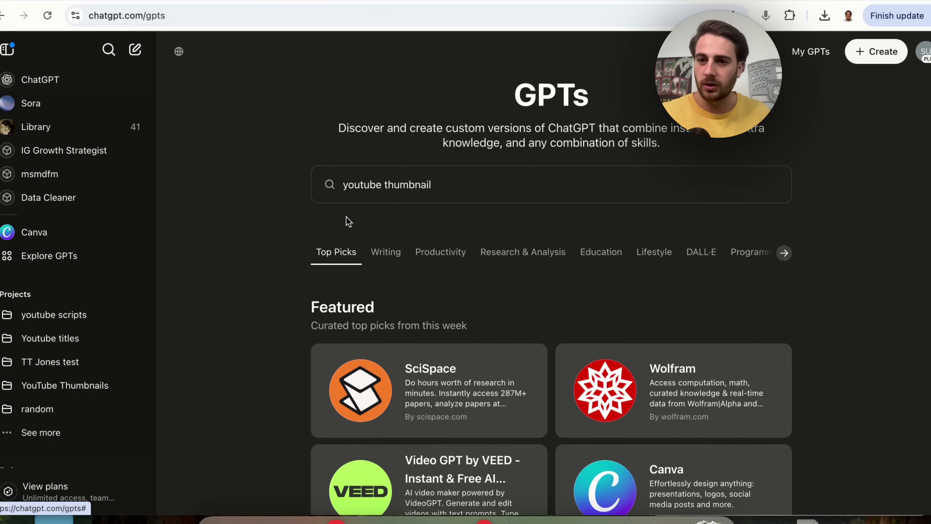
Replace the GPT search term with "capcut", look over the suggestions, and dismiss them
{"action": "double_click", "coordinate": [373, 180]}
{"action": "key", "text": "ctrl+a"}
{"action": "key", "text": "BackSpace"}
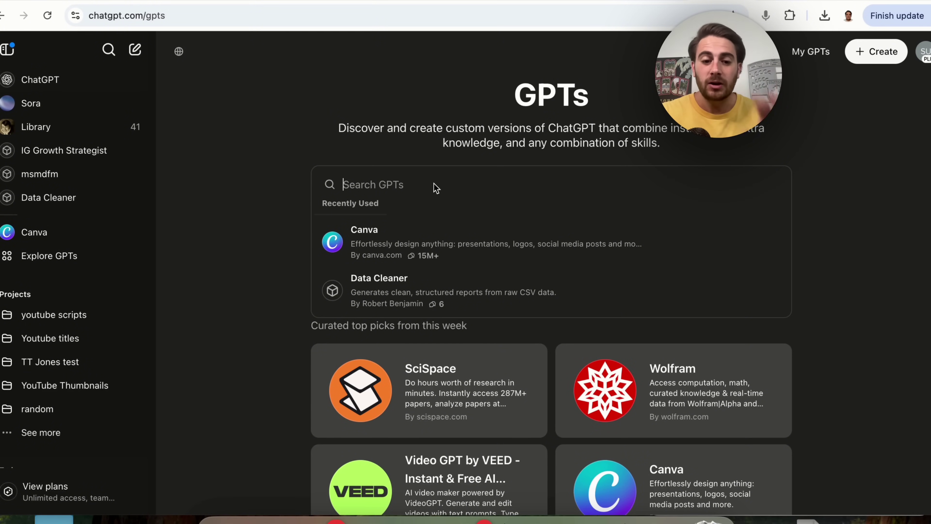
{"action": "type", "text": "capcut"}
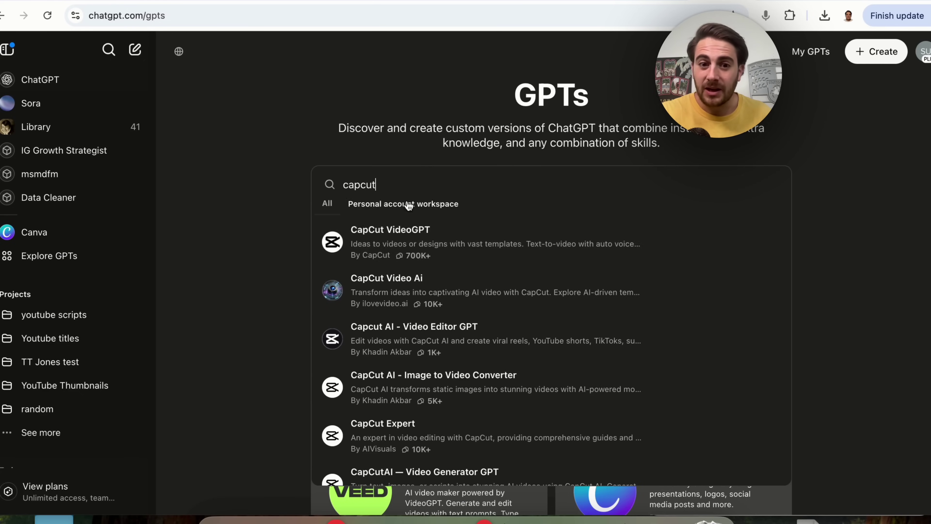
{"action": "left_click", "coordinate": [247, 234]}
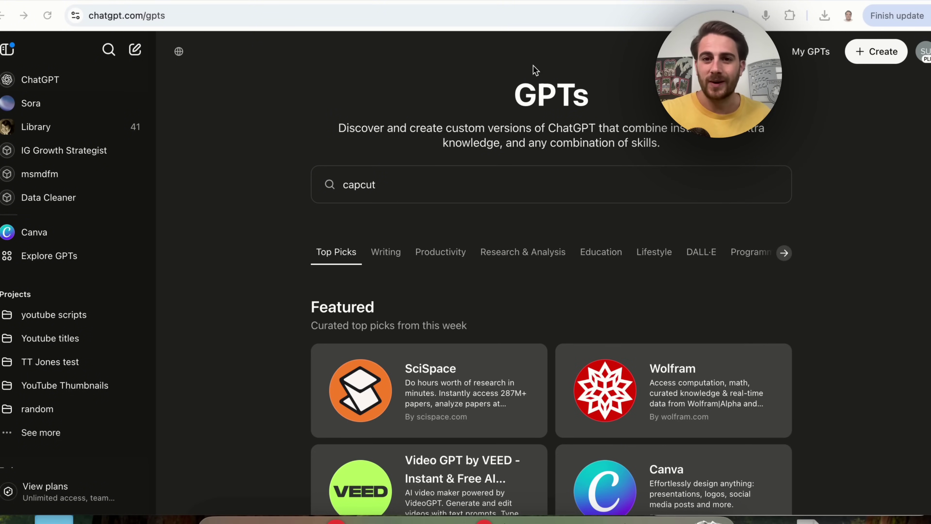
Start a new GPT and review its configuration form, from name, description and instructions through knowledge, capabilities and actions
{"action": "left_click", "coordinate": [870, 53]}
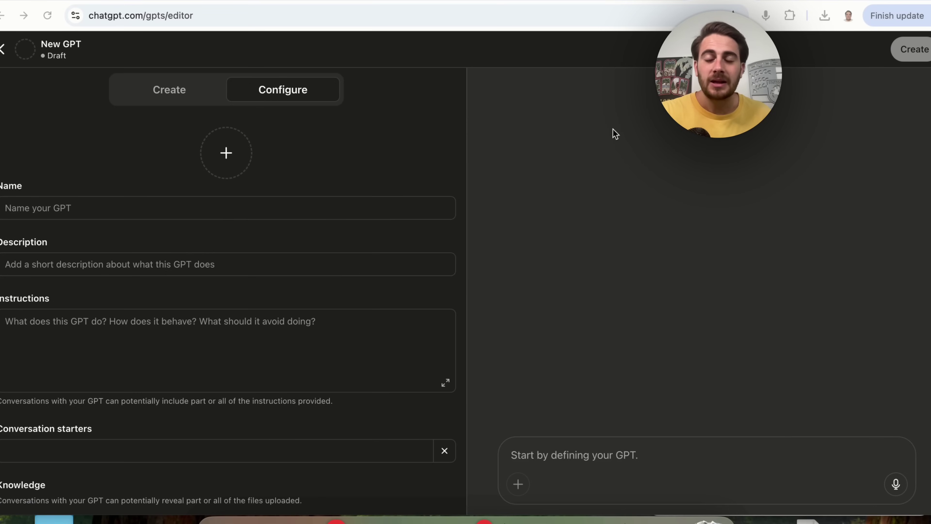
{"action": "scroll", "coordinate": [192, 209], "scroll_direction": "down", "scroll_amount": 2}
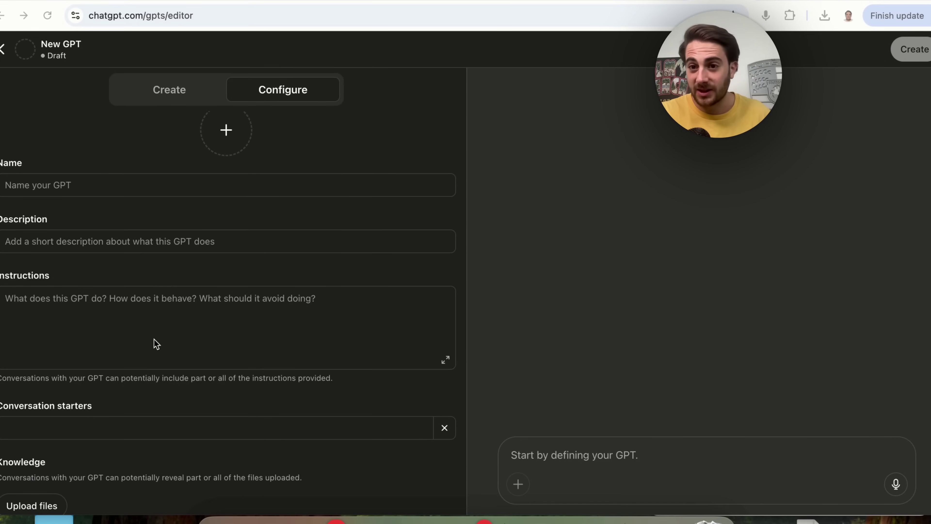
{"action": "scroll", "coordinate": [157, 344], "scroll_direction": "down", "scroll_amount": 5}
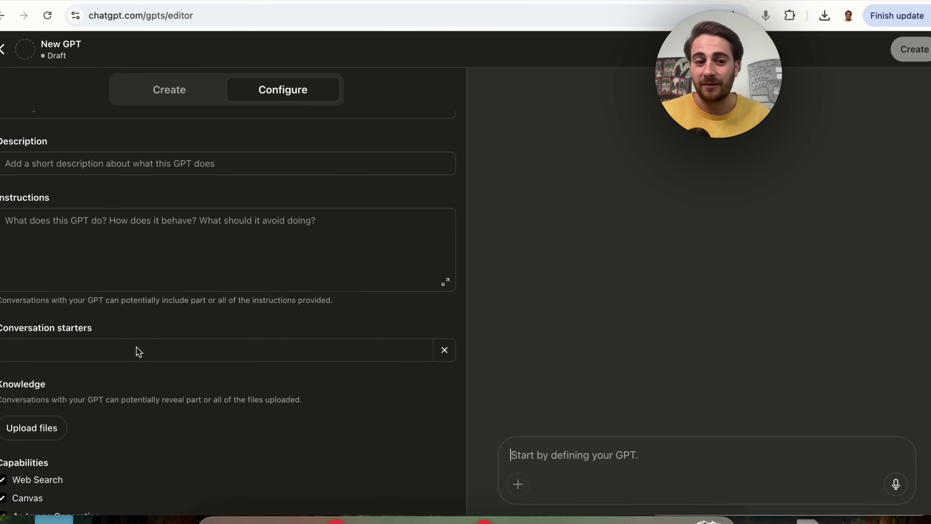
{"action": "scroll", "coordinate": [138, 352], "scroll_direction": "down", "scroll_amount": 5}
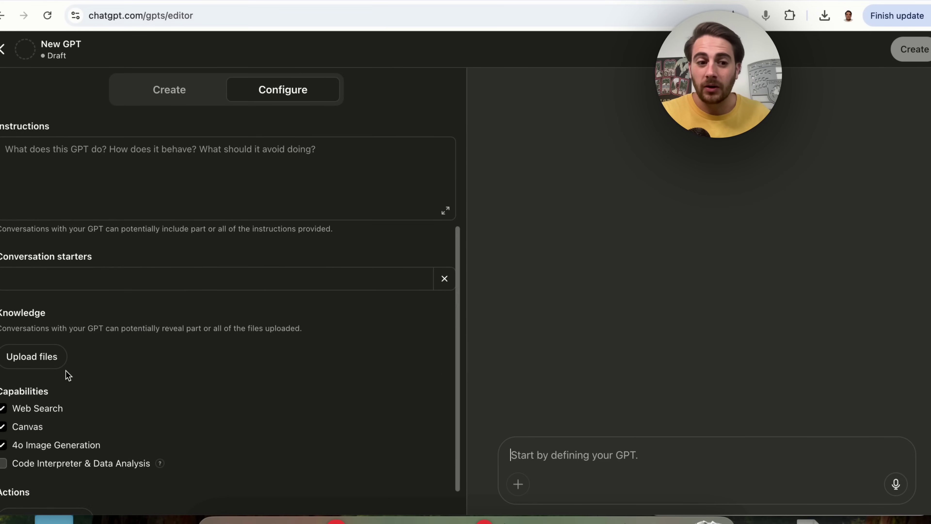
{"action": "scroll", "coordinate": [84, 433], "scroll_direction": "down", "scroll_amount": 2}
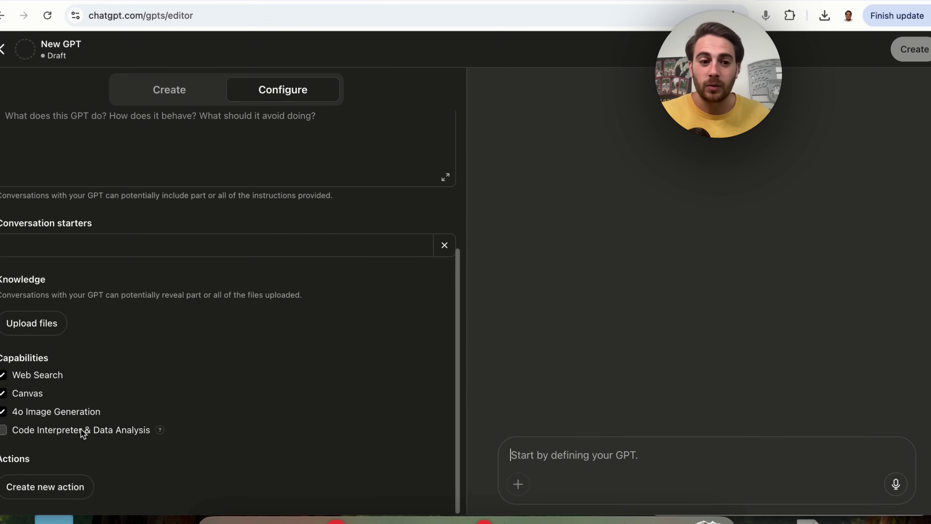
Examine the new action form with its authentication and schema fields, and leave the GPT editor without creating anything
{"action": "left_click", "coordinate": [43, 493]}
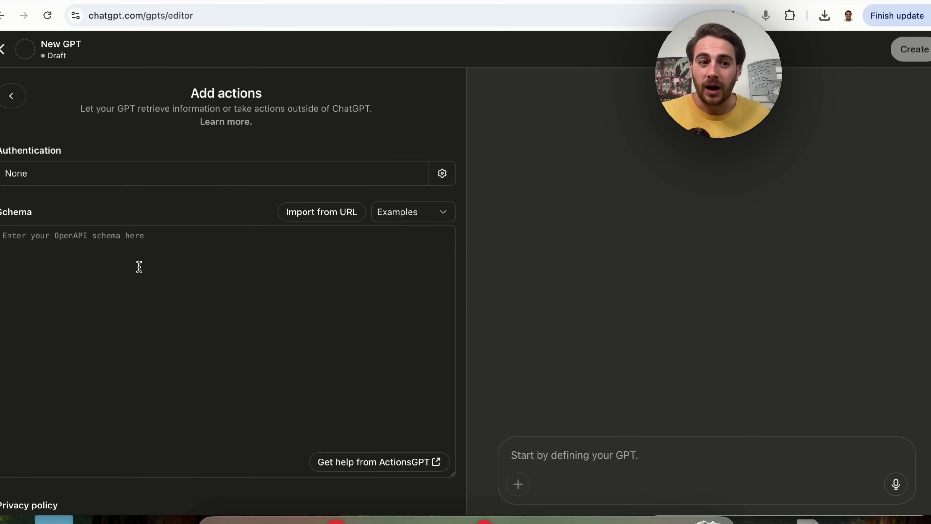
{"action": "scroll", "coordinate": [139, 267], "scroll_direction": "down", "scroll_amount": 2}
{"action": "scroll", "coordinate": [91, 210], "scroll_direction": "up", "scroll_amount": 2}
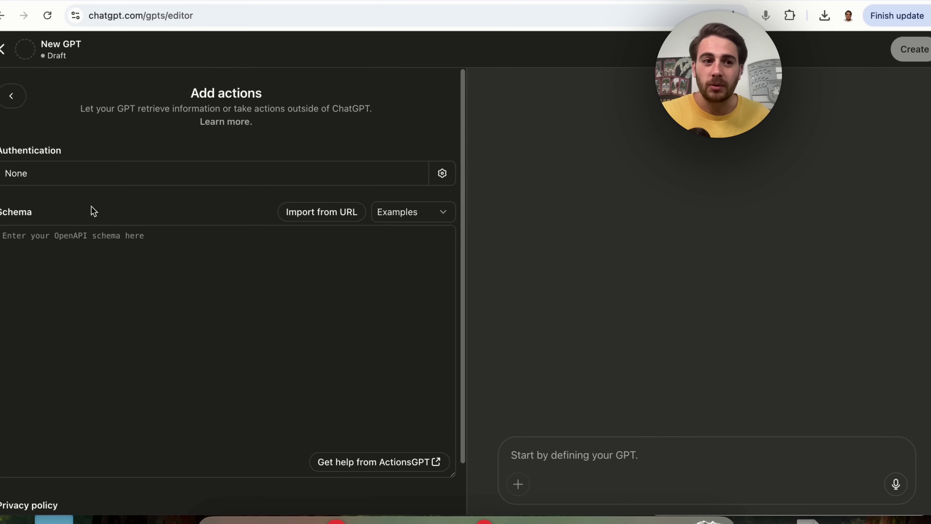
{"action": "left_click", "coordinate": [2, 50]}
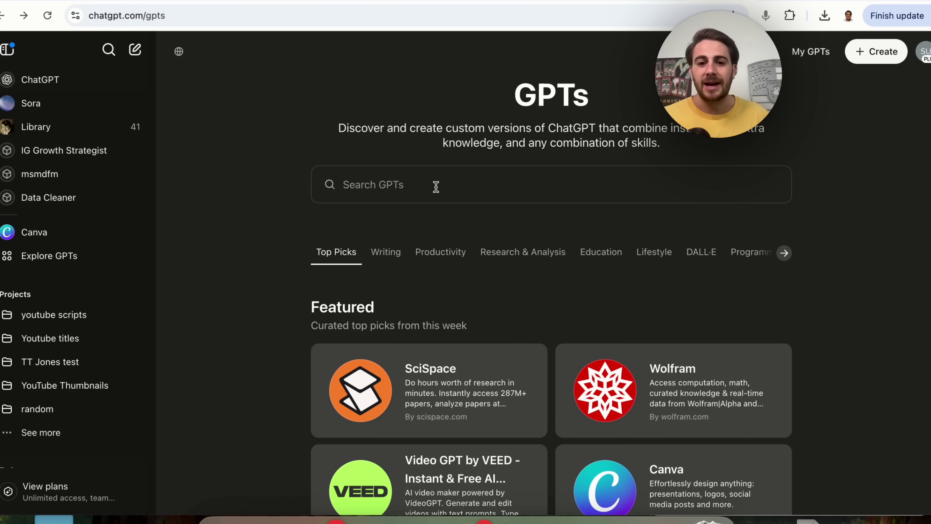
Look over the featured and trending GPTs, and open the Canva GPT's details to review its conversation starters and capabilities
{"action": "scroll", "coordinate": [399, 312], "scroll_direction": "down", "scroll_amount": 5}
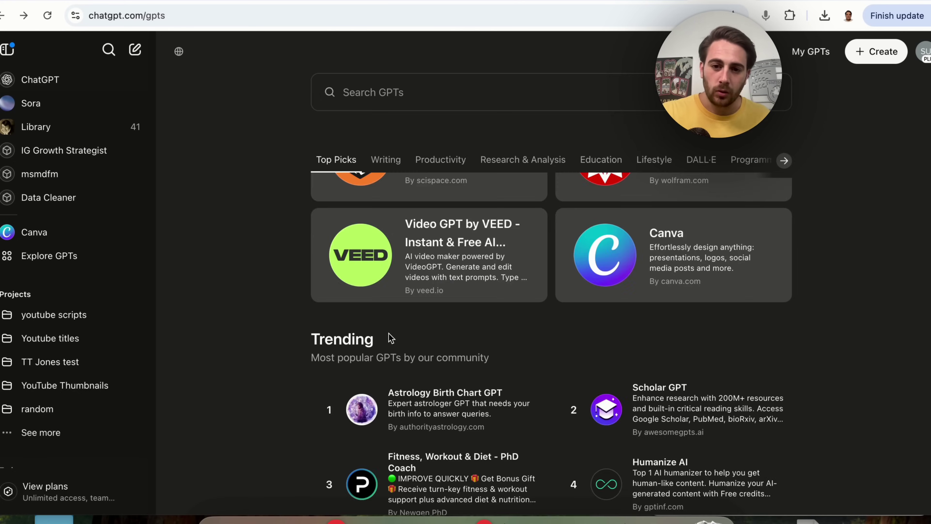
{"action": "scroll", "coordinate": [413, 322], "scroll_direction": "up", "scroll_amount": 3}
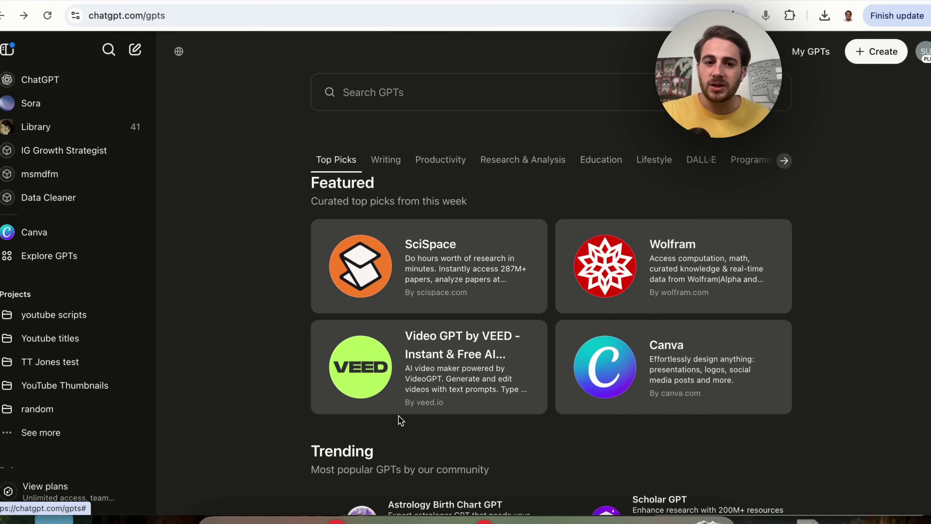
{"action": "scroll", "coordinate": [399, 418], "scroll_direction": "down", "scroll_amount": 5}
{"action": "scroll", "coordinate": [406, 317], "scroll_direction": "up", "scroll_amount": 4}
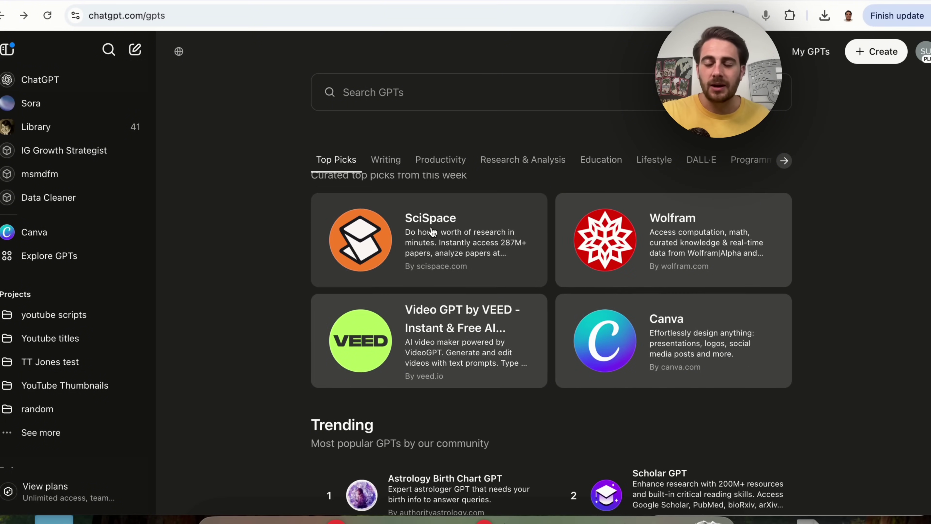
{"action": "scroll", "coordinate": [417, 279], "scroll_direction": "up", "scroll_amount": 2}
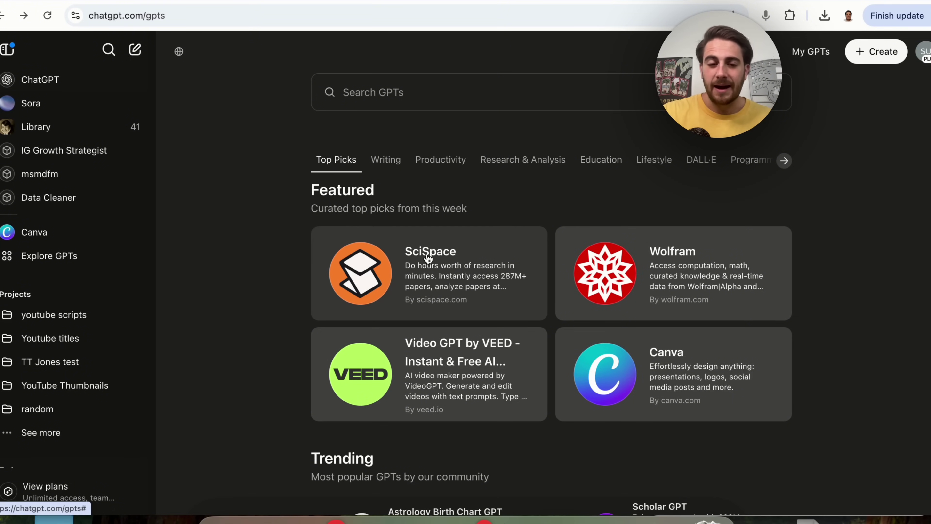
{"action": "scroll", "coordinate": [428, 257], "scroll_direction": "down", "scroll_amount": 8}
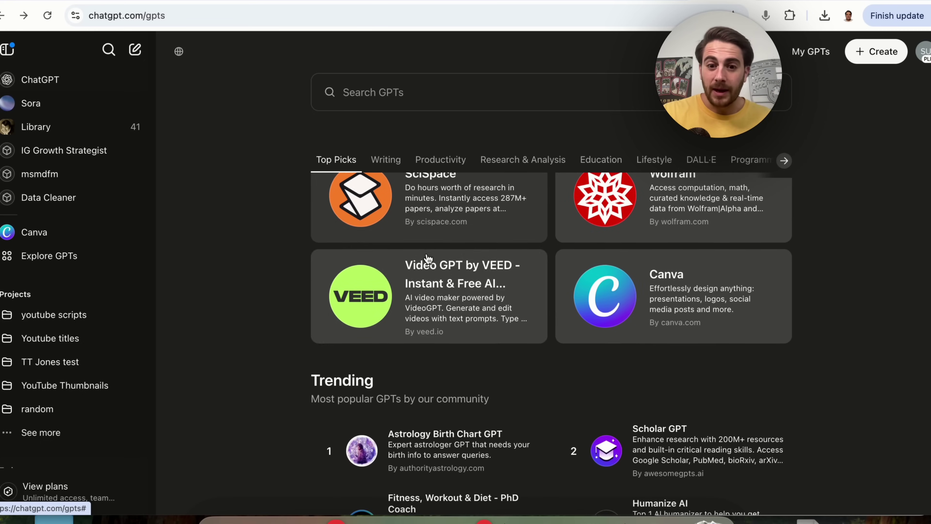
{"action": "scroll", "coordinate": [428, 258], "scroll_direction": "up", "scroll_amount": 6}
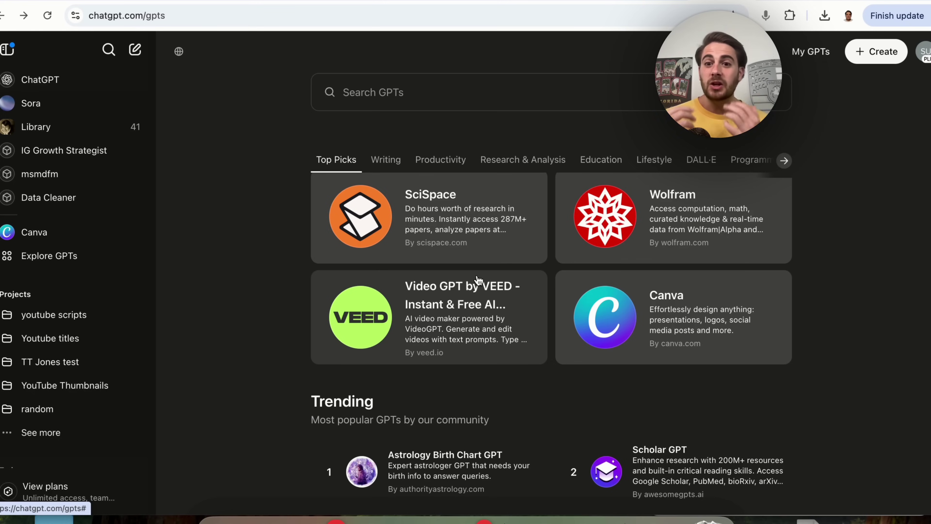
{"action": "left_click", "coordinate": [660, 296]}
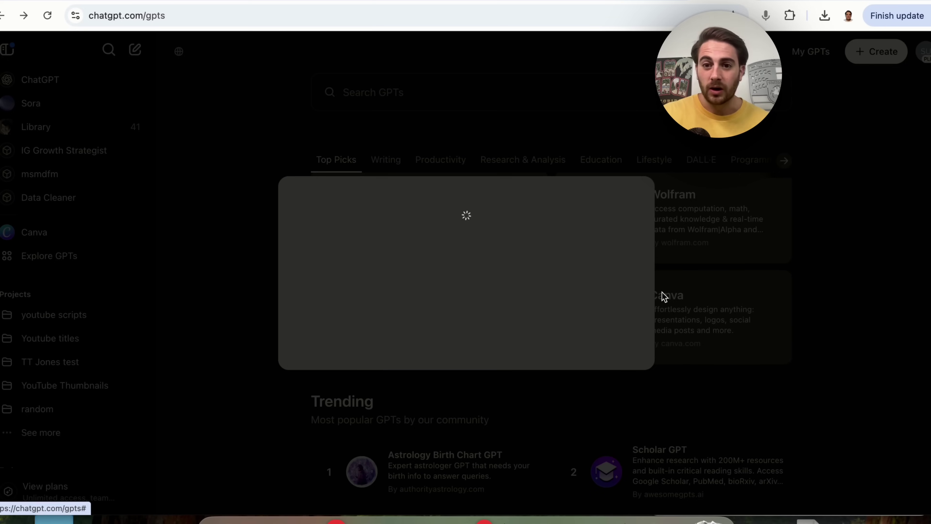
{"action": "scroll", "coordinate": [441, 312], "scroll_direction": "down", "scroll_amount": 3}
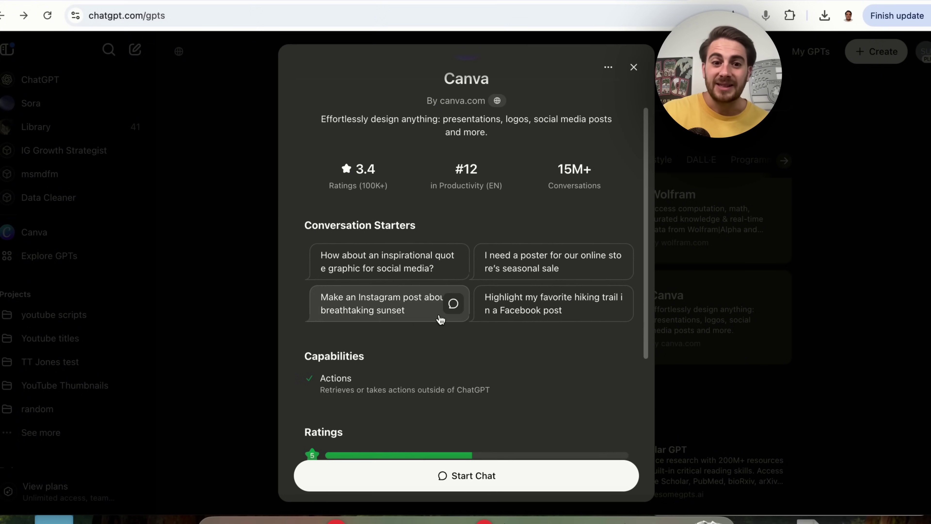